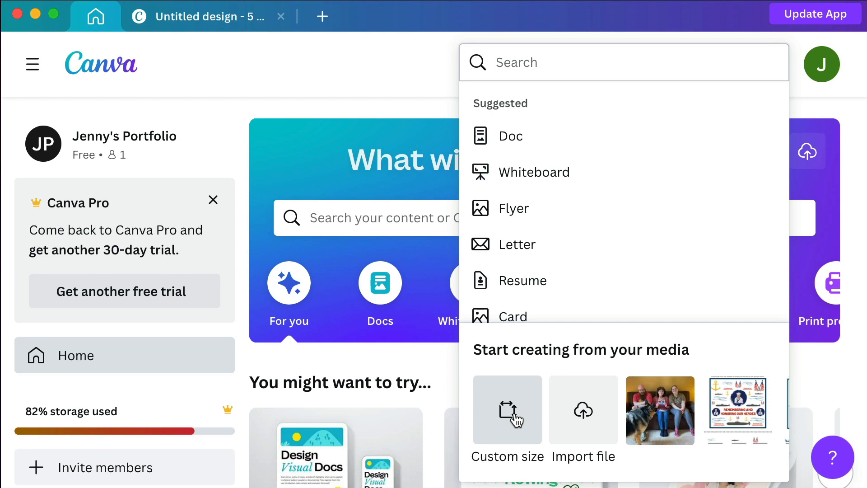
- Create a new custom-size design 7 inches wide by 5 inches high
click(516, 420)
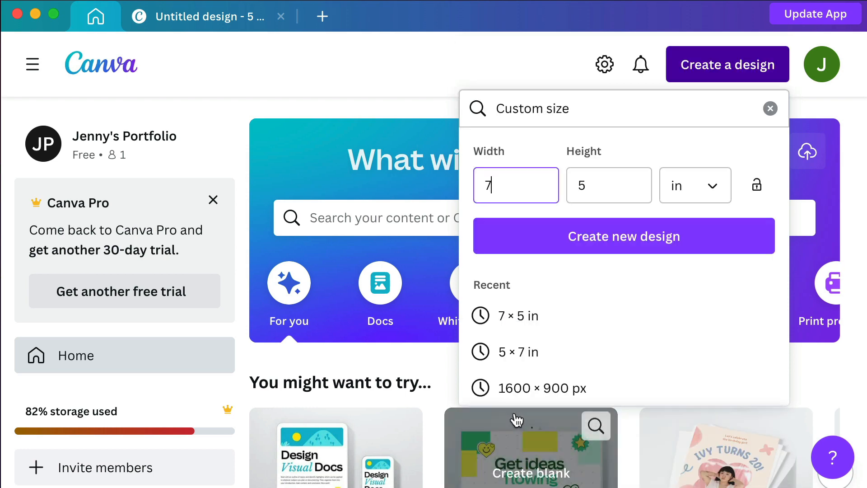
click(691, 198)
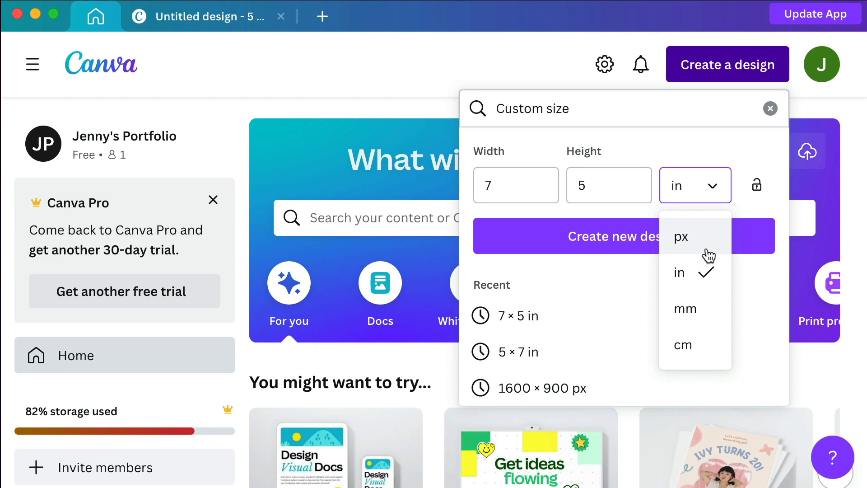
click(700, 274)
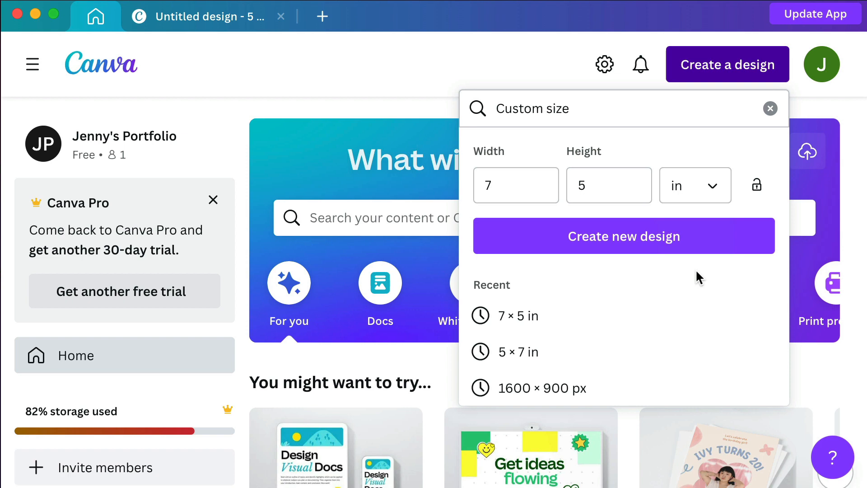
click(570, 253)
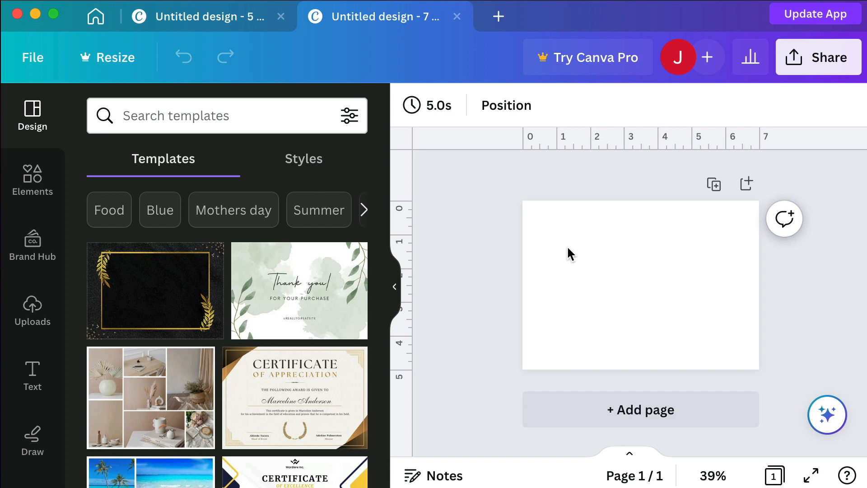
- Search the templates for "Mother's Day Cards" and apply the pastel floral "Best Wishes to You" landscape card
click(193, 118)
click(199, 204)
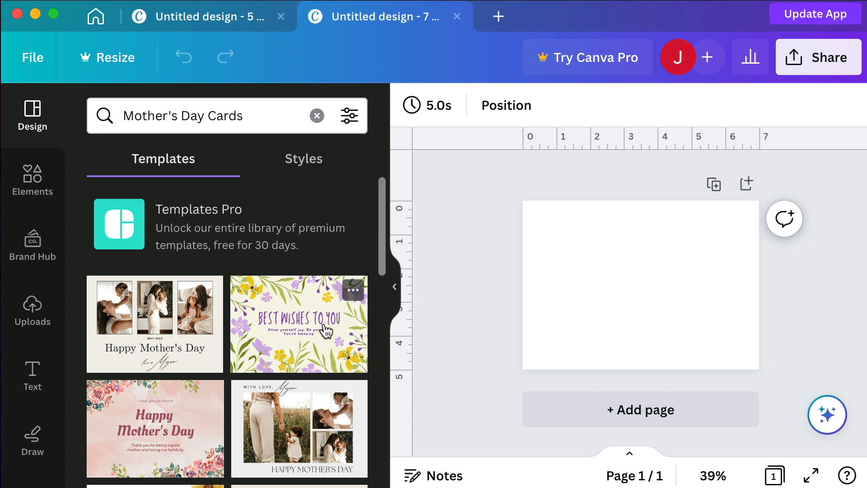
click(268, 346)
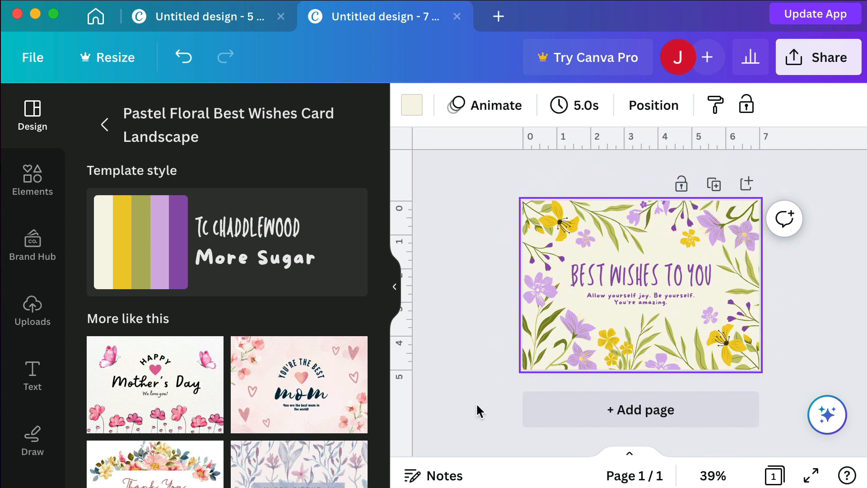
- Remove the "Best Wishes to You" heading and the smaller message below it from the card
click(647, 293)
key(Delete)
click(657, 275)
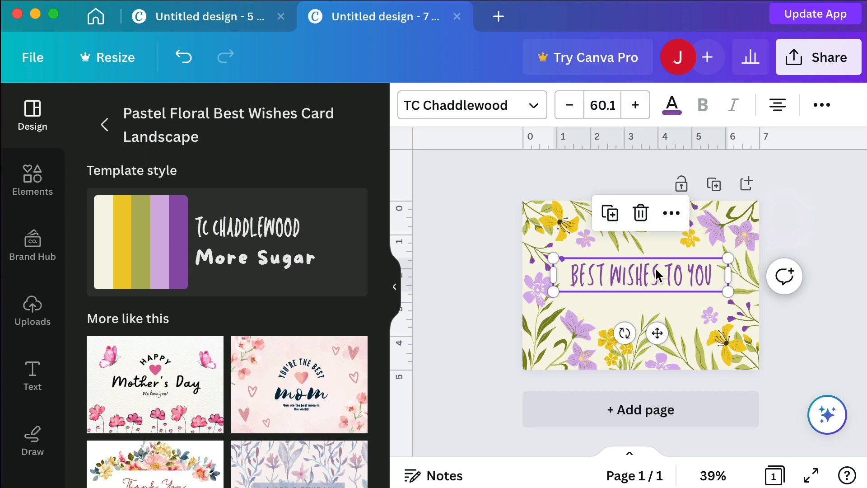
double_click(672, 287)
key(BackSpace)
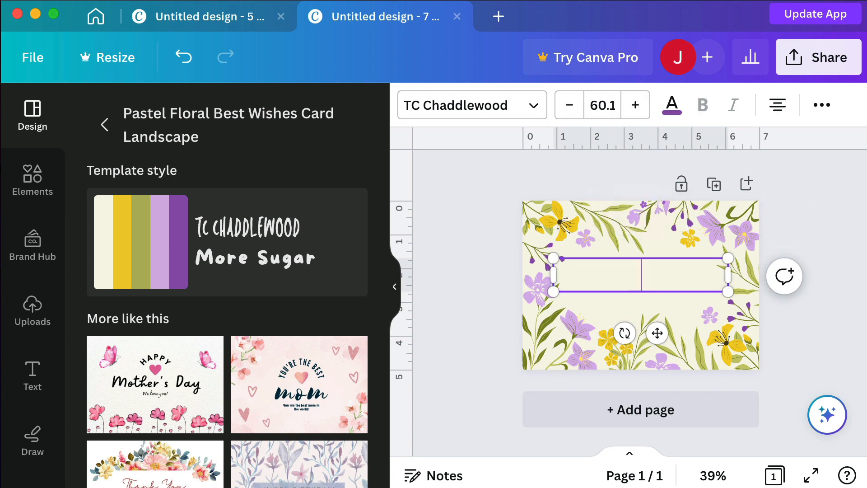
click(831, 342)
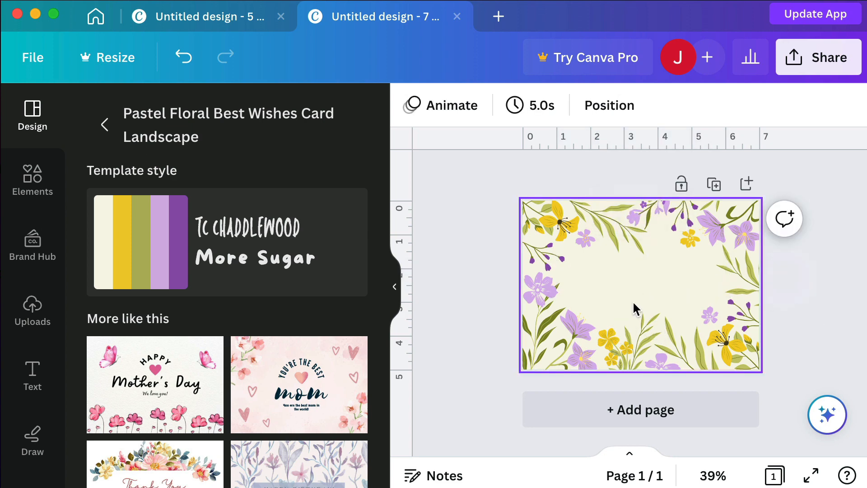
- Select all the flower and leaf graphics on the card and group them
drag(512, 199, 809, 374)
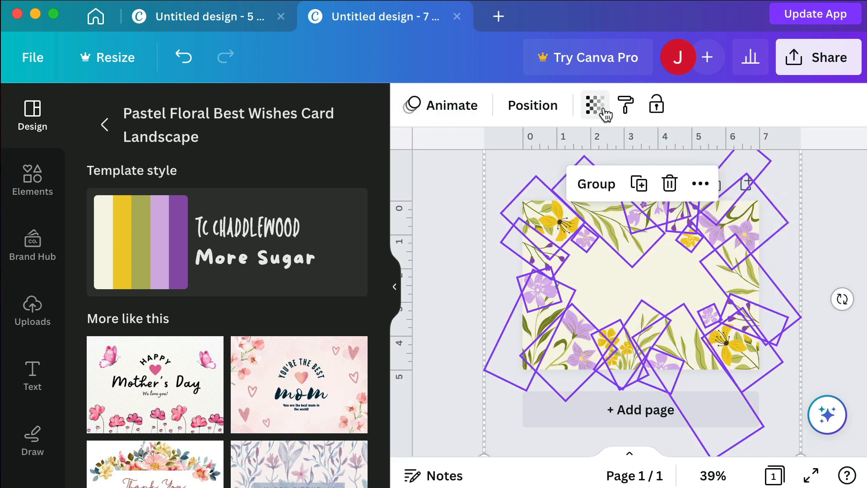
click(595, 192)
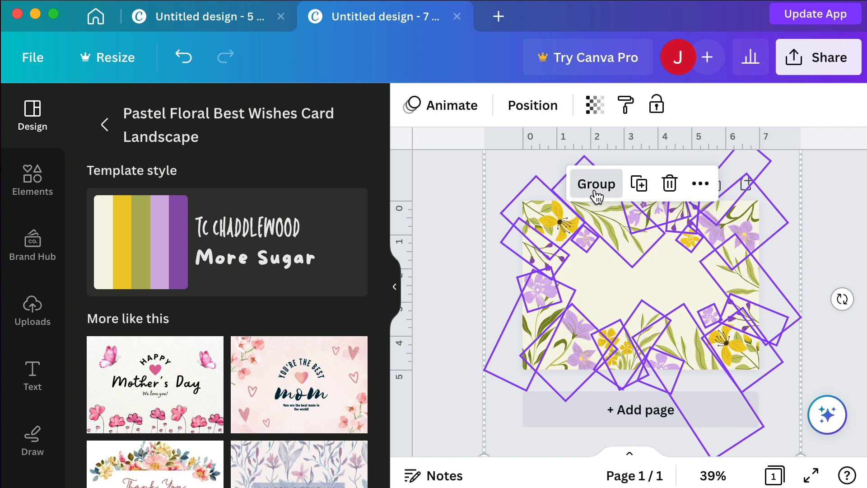
click(618, 351)
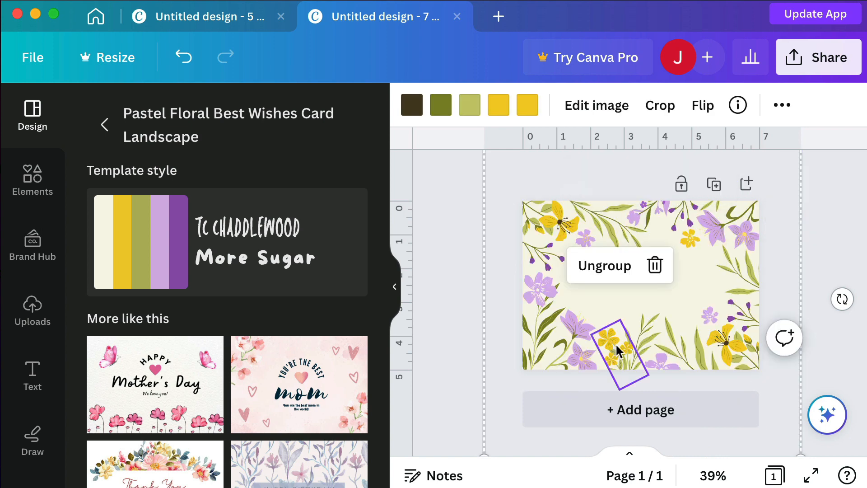
click(538, 285)
click(489, 247)
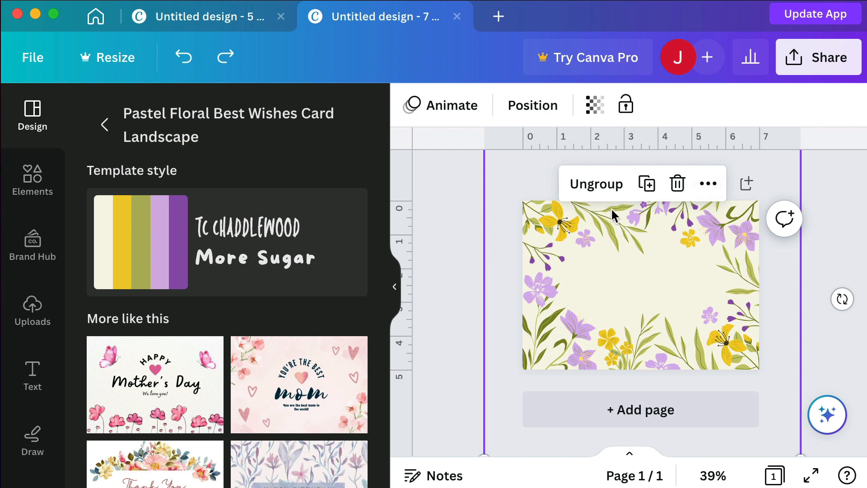
- Set the transparency of the grouped flower graphics to 65
click(708, 184)
click(595, 104)
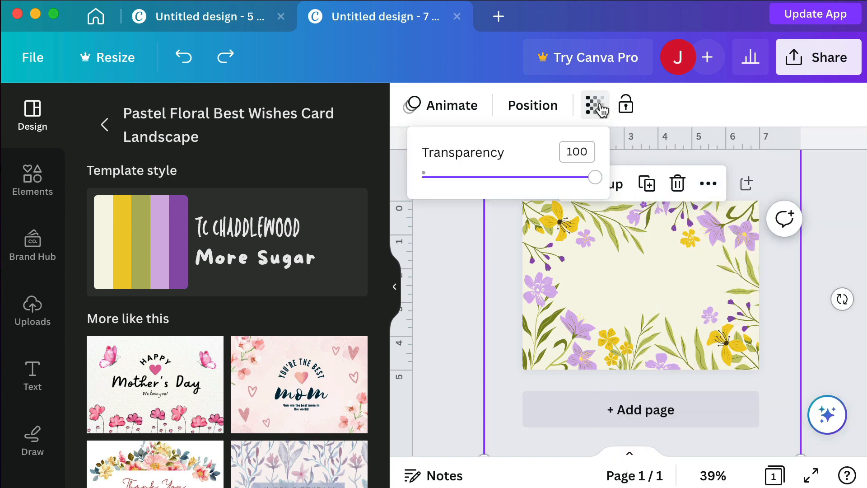
drag(592, 186, 537, 191)
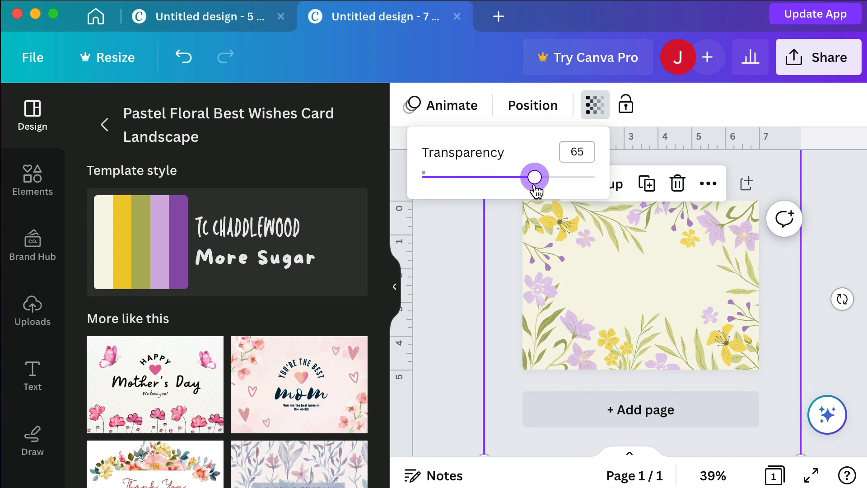
drag(534, 185, 535, 182)
click(559, 221)
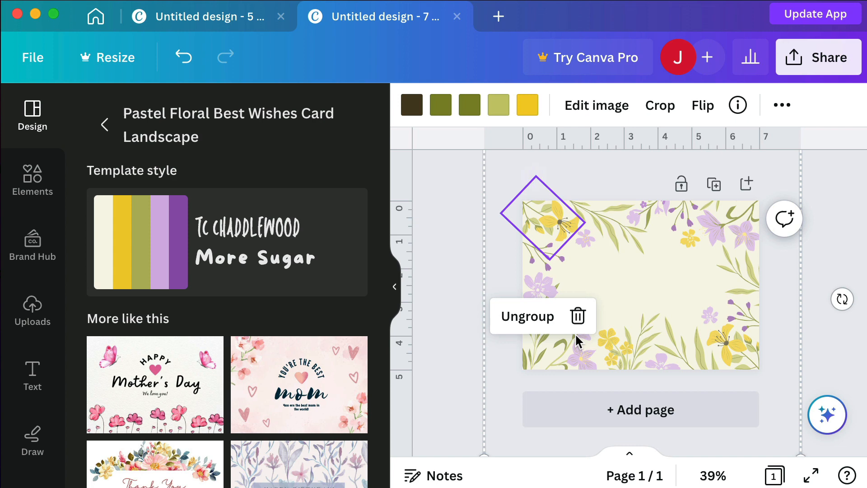
click(438, 259)
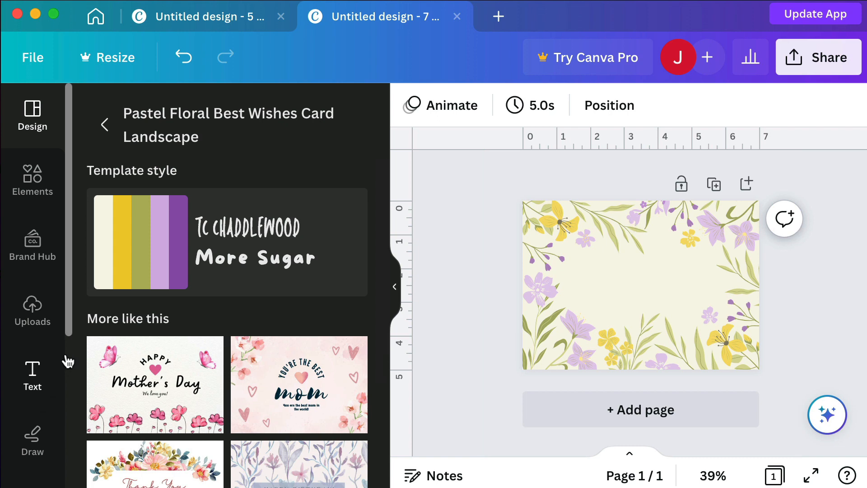
- Search the elements for "frame" and show all results in the Frames category
click(39, 194)
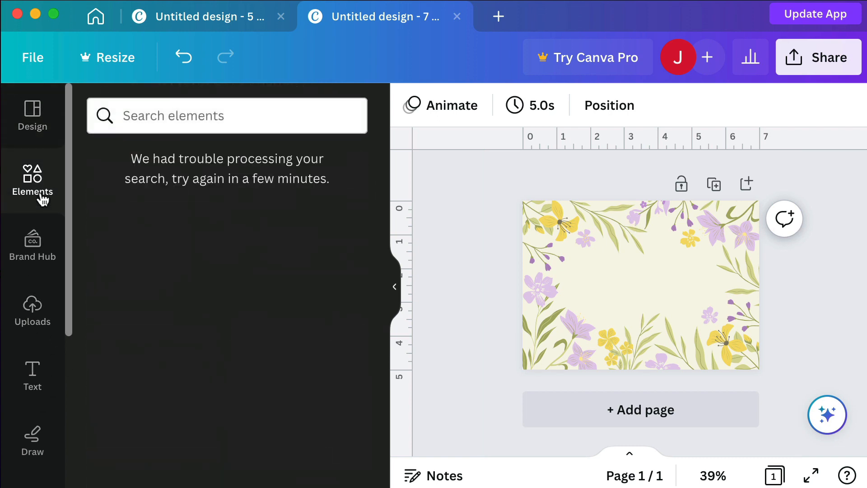
click(43, 319)
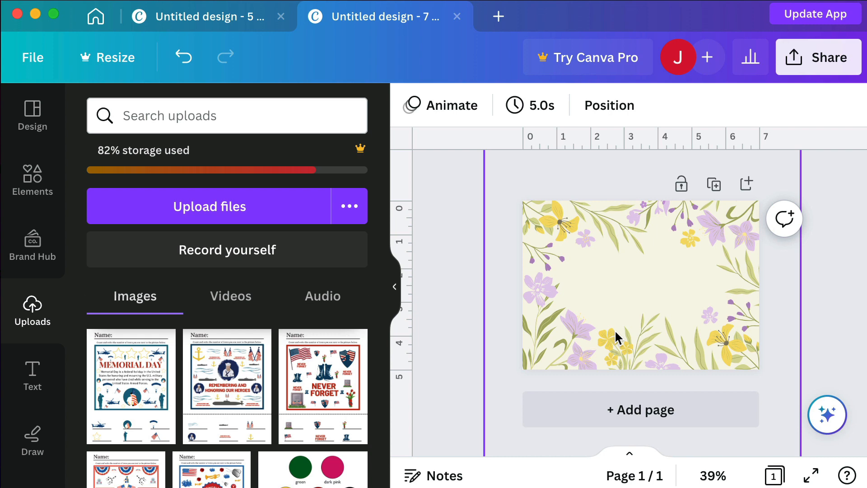
click(47, 195)
click(248, 123)
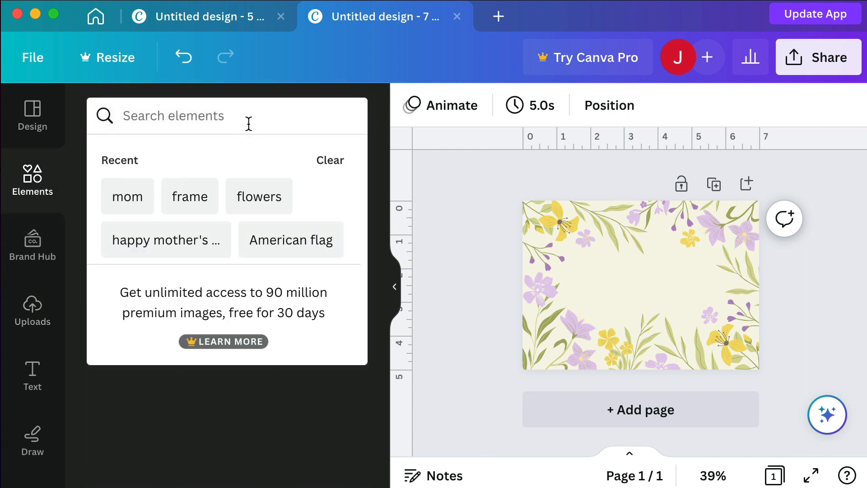
text(frame)
key(Return)
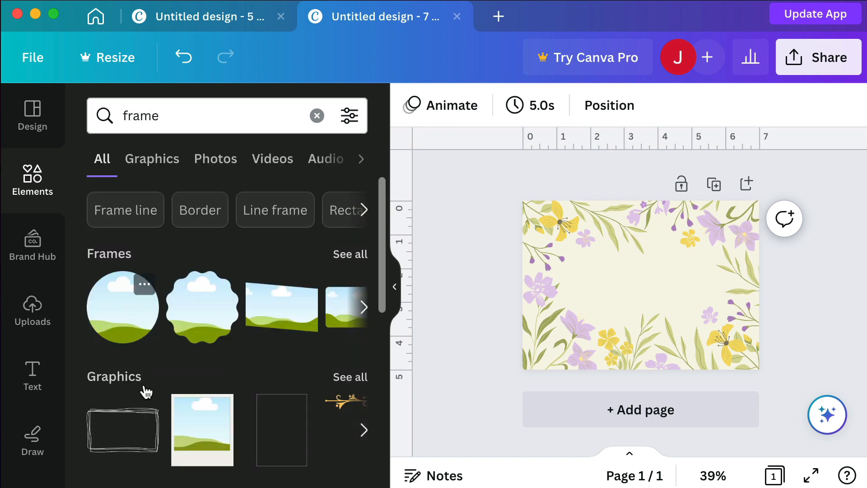
click(351, 255)
- Find the Fancy Frame with scalloped corners among the frame results and add it to the card
scroll(257, 446, down, 5)
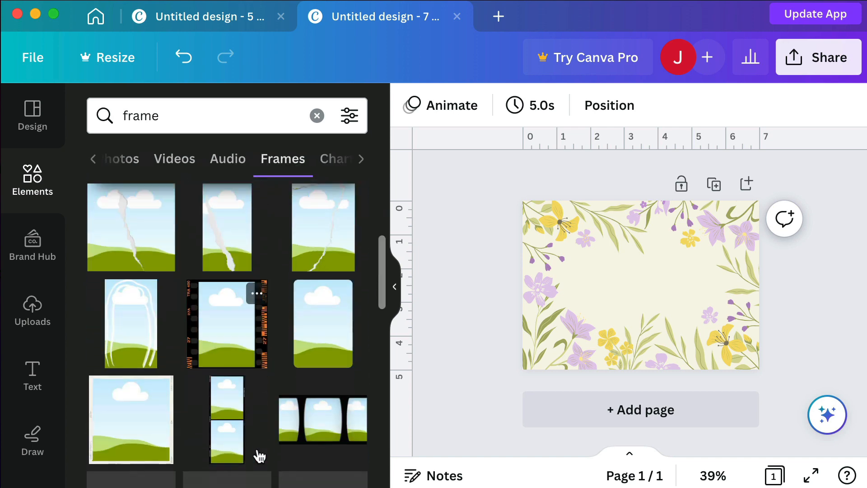
scroll(258, 446, down, 2)
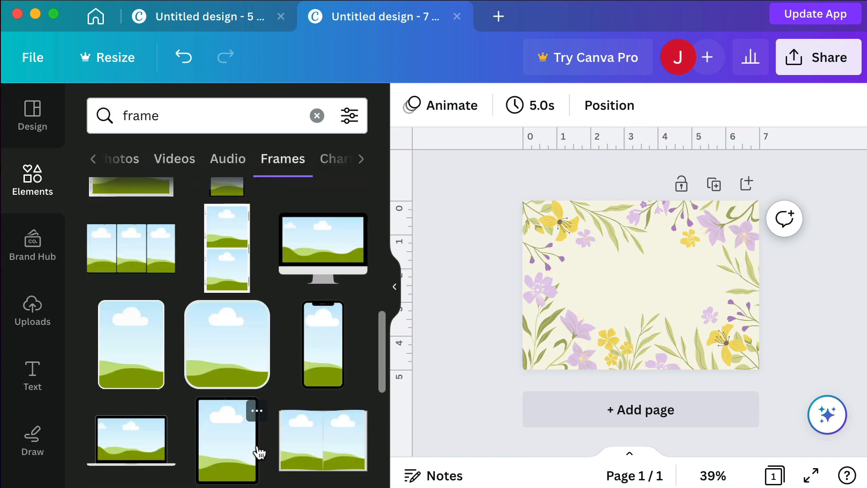
scroll(257, 447, down, 5)
scroll(259, 448, down, 3)
scroll(258, 448, down, 5)
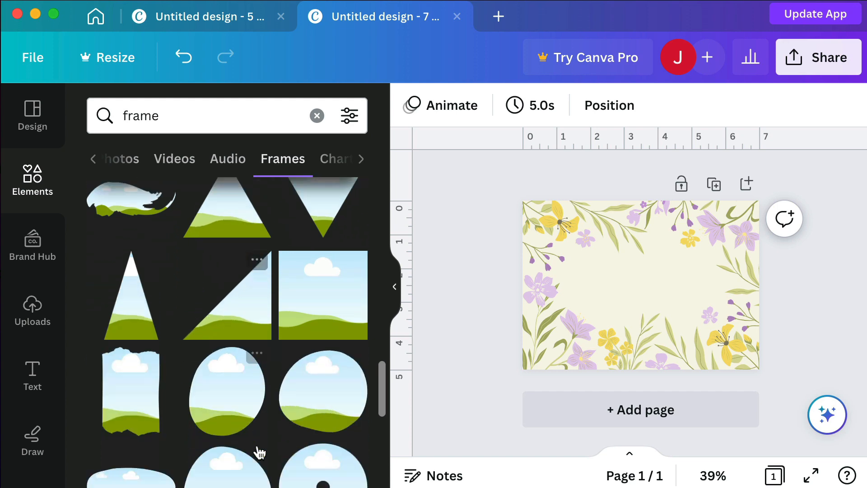
scroll(258, 448, down, 3)
scroll(259, 450, down, 6)
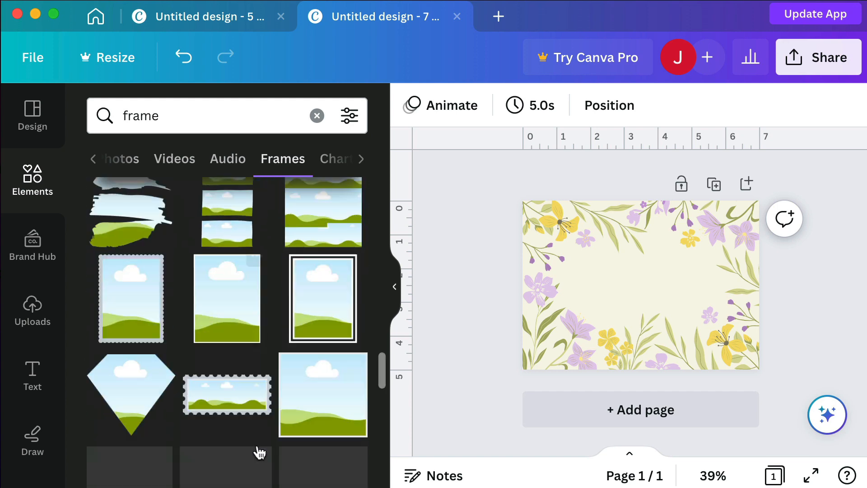
scroll(259, 451, down, 6)
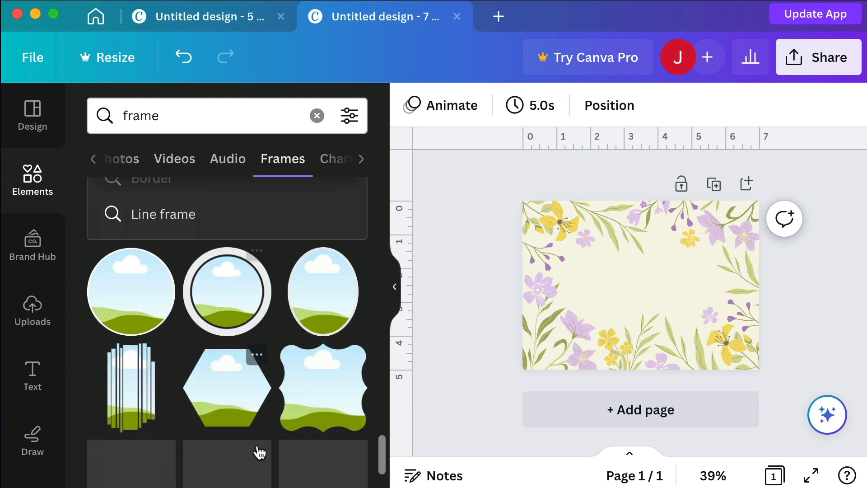
scroll(258, 447, down, 4)
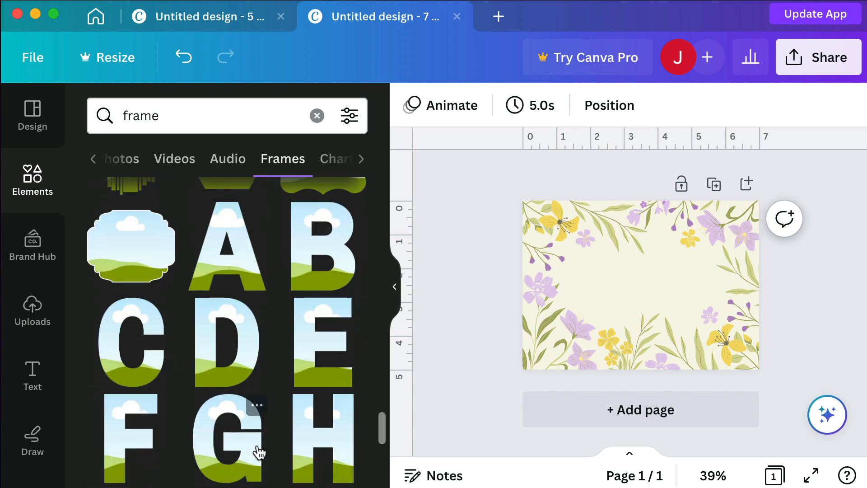
scroll(257, 452, up, 1)
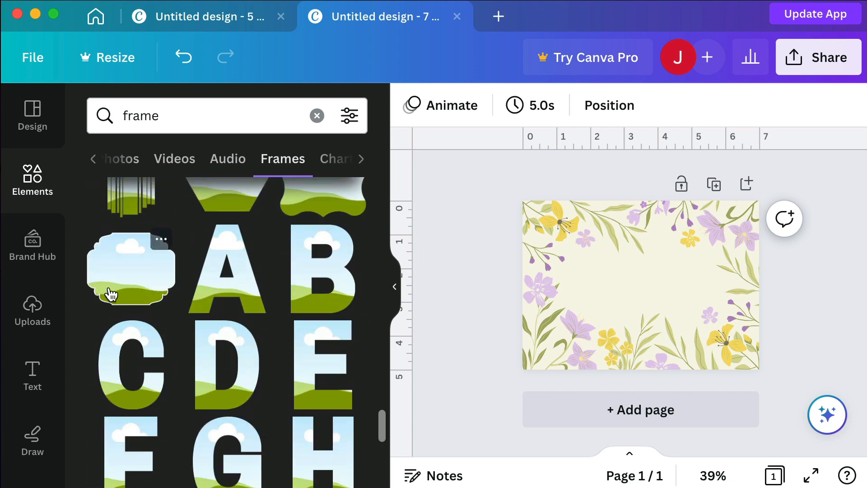
click(161, 238)
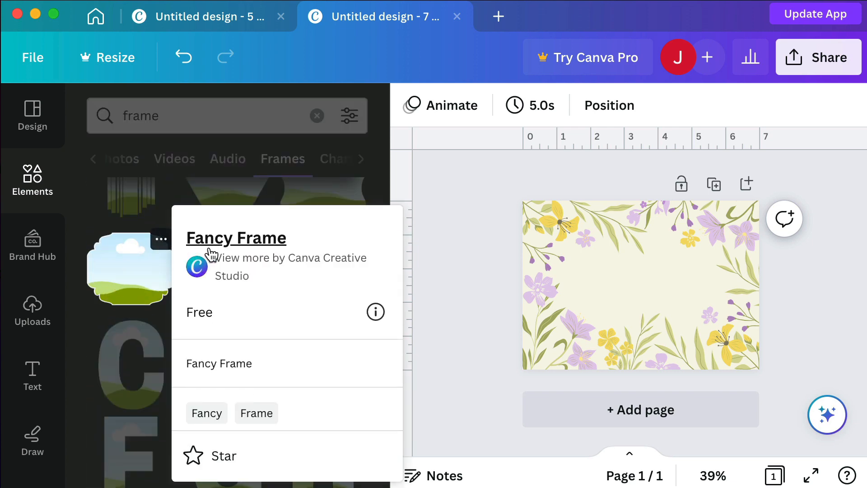
click(135, 299)
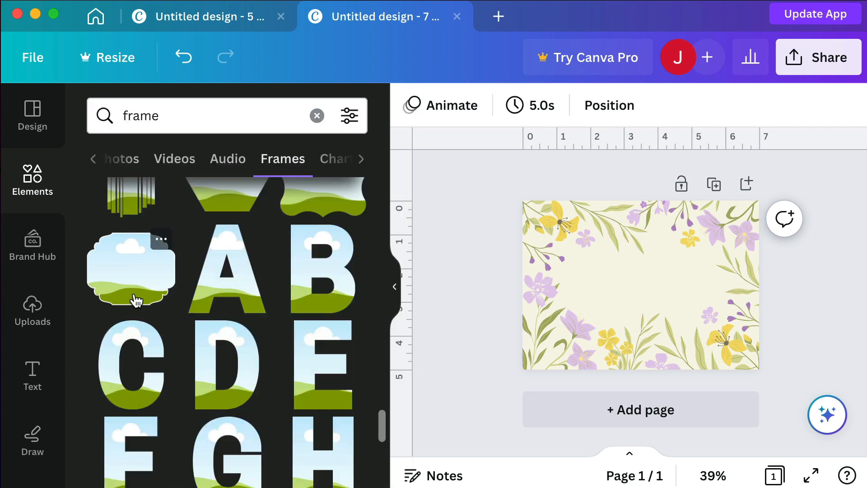
click(136, 299)
- Enlarge the fancy frame to nearly the card's full height and centre it on the card
drag(629, 304, 595, 283)
drag(654, 310, 748, 380)
drag(696, 341, 691, 322)
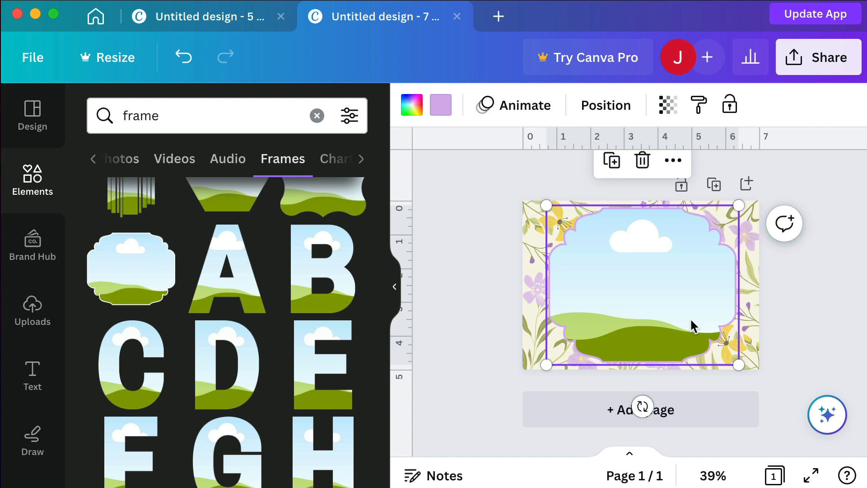
drag(691, 320, 688, 319)
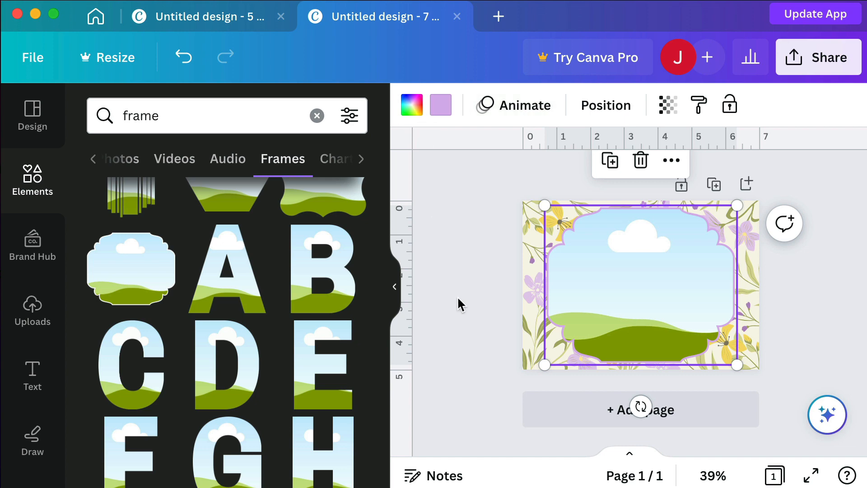
- Search the elements for "mom" to find a photo for the frame
click(153, 117)
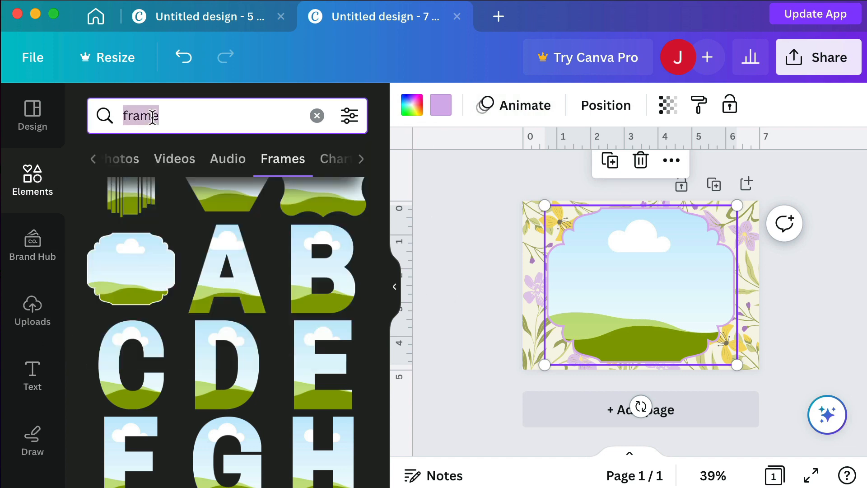
text(mom)
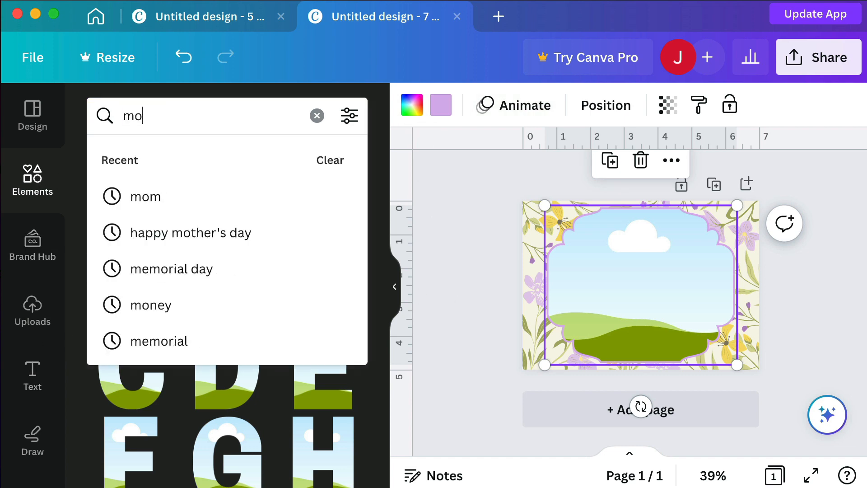
key(Return)
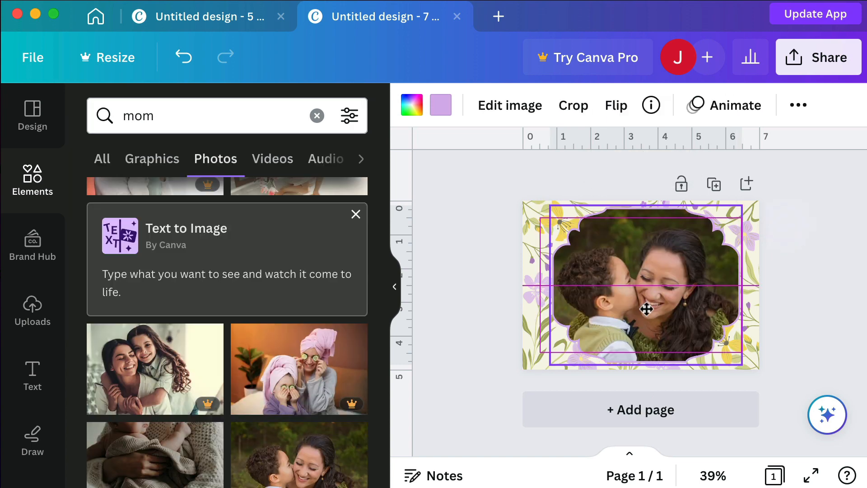
- Recolour the photo frame's border olive green from the document colours and shift the frame slightly down on the card
drag(646, 306, 646, 307)
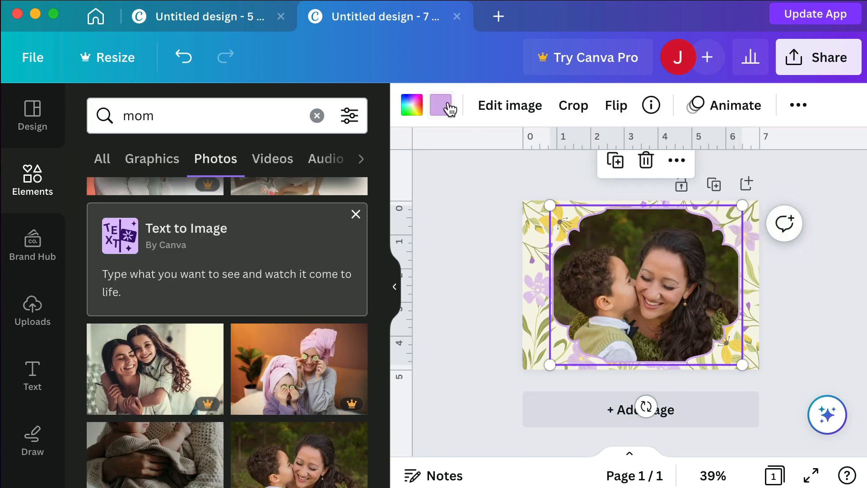
click(442, 105)
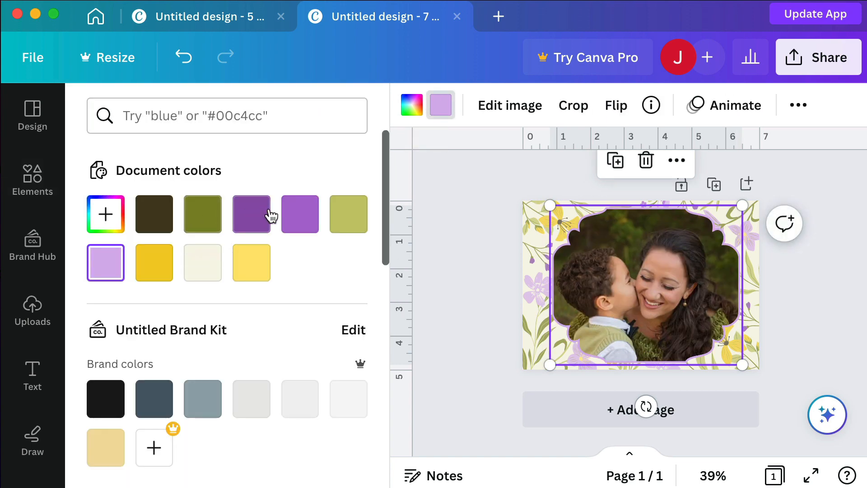
click(204, 215)
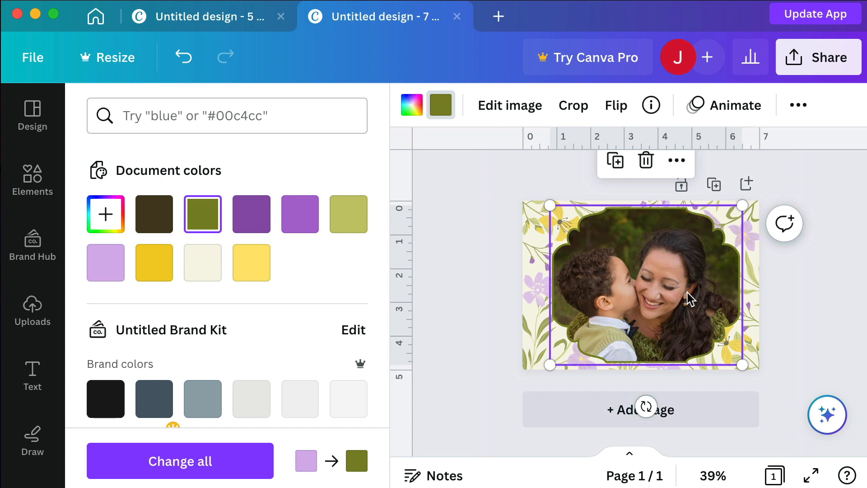
drag(687, 292, 681, 296)
click(833, 316)
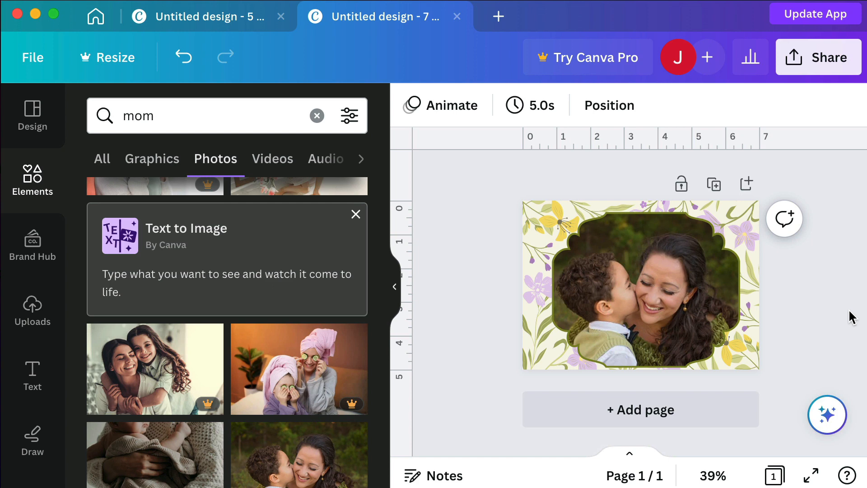
- Add a heading reading "Happy" over the photo
click(38, 382)
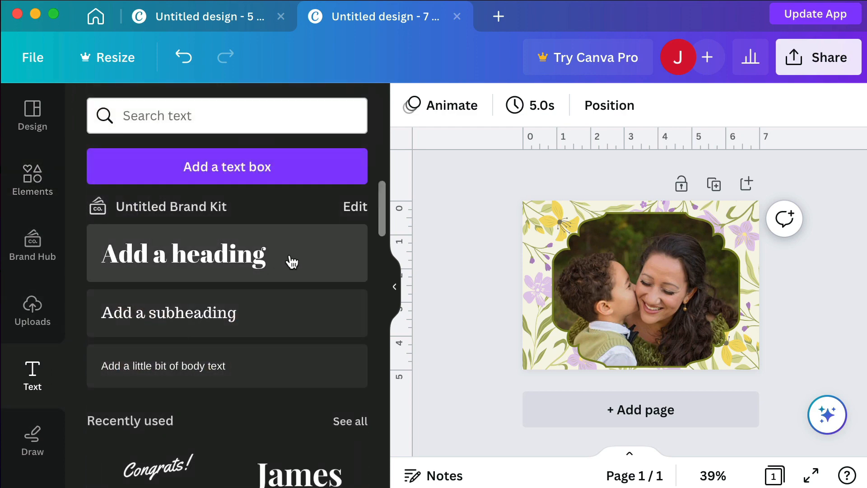
click(292, 261)
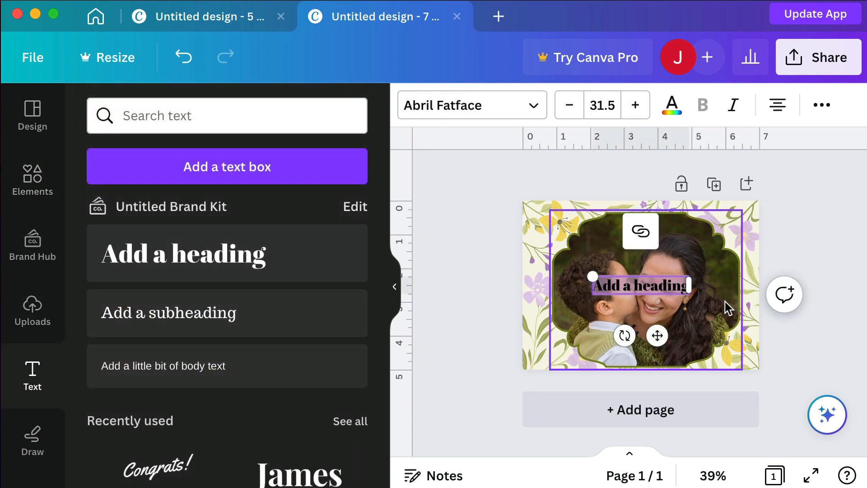
text(Mo)
key(BackSpace)
key(BackSpace)
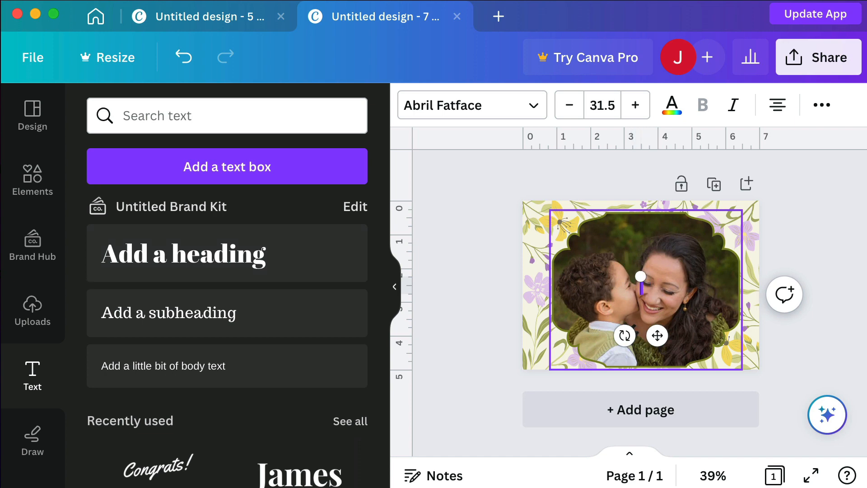
text(Happy)
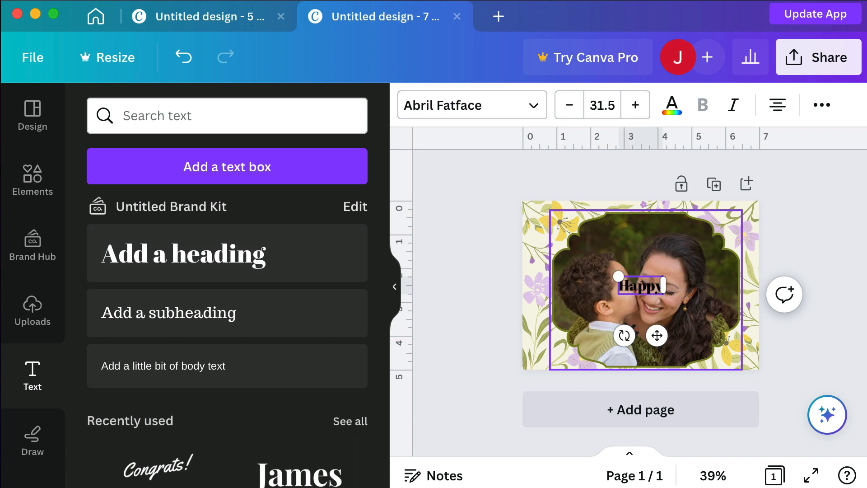
click(530, 291)
- Duplicate the "Happy" heading just below the original and change the copy's text to "Mother's Day"
click(657, 293)
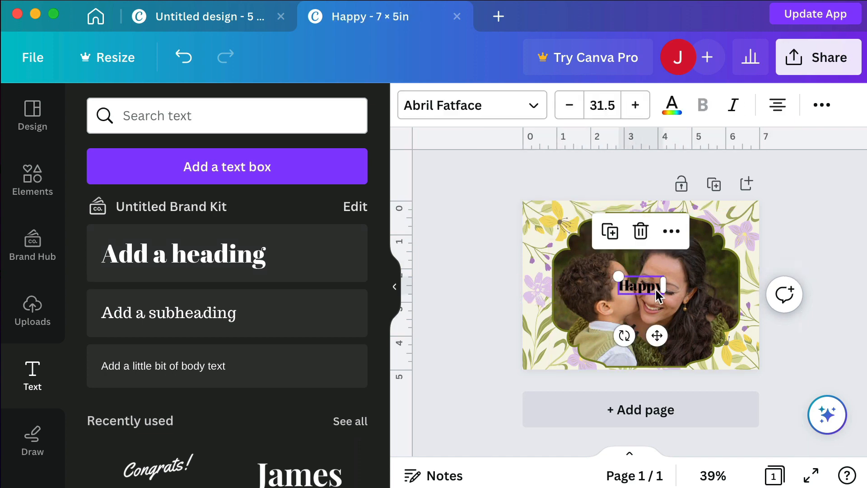
drag(655, 289, 652, 323)
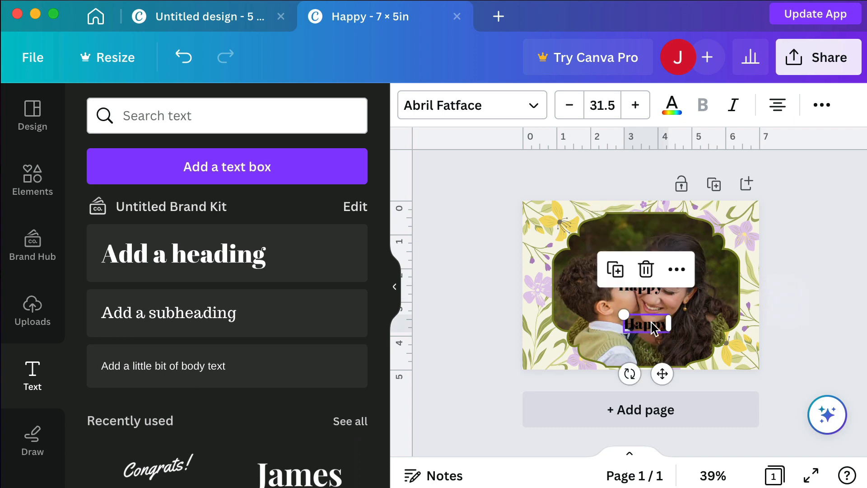
text(Mo)
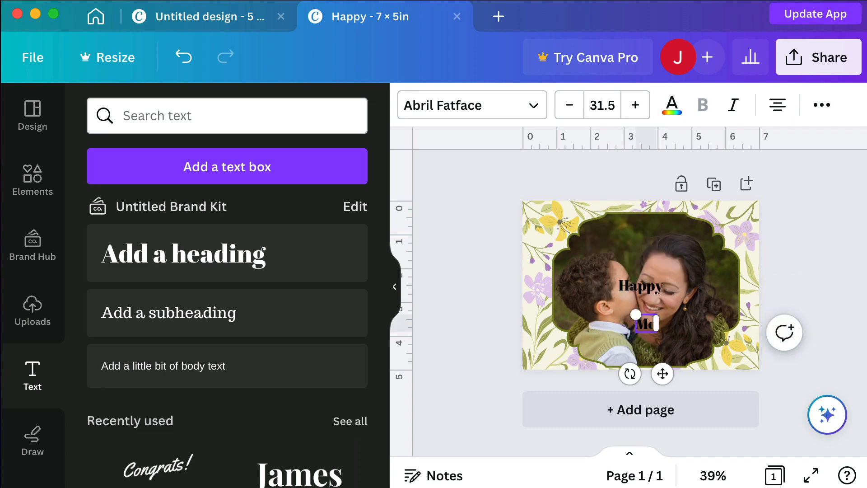
text(ther's Day)
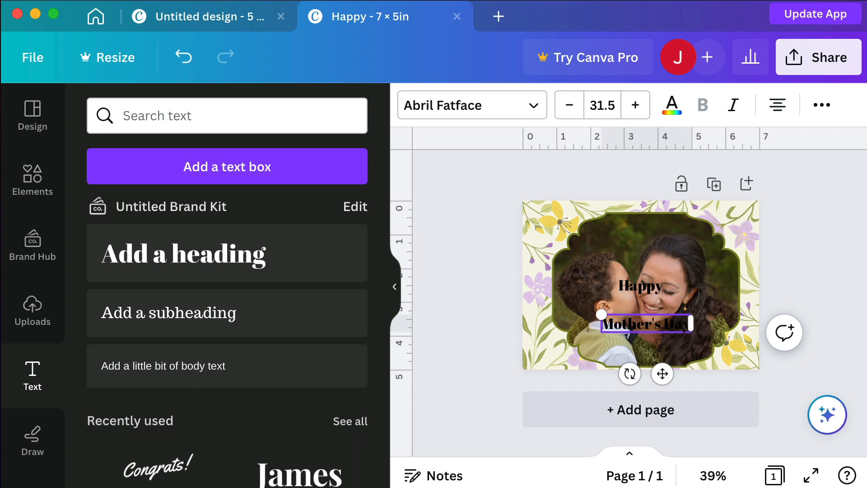
- Set the font of both the "Happy" and "Mother's Day" headings to Playlist Script
click(652, 289)
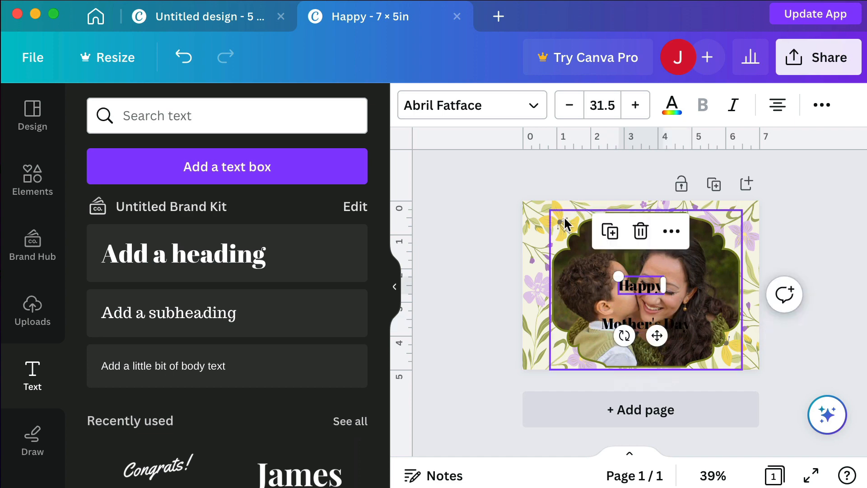
click(533, 112)
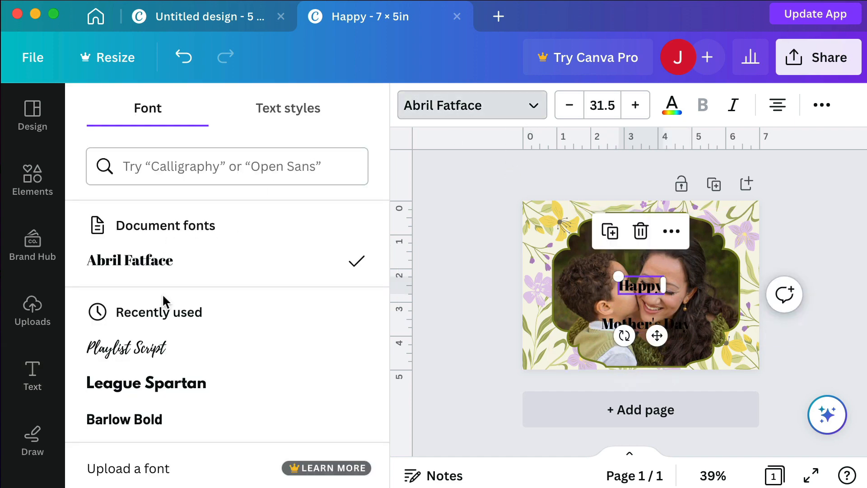
click(163, 350)
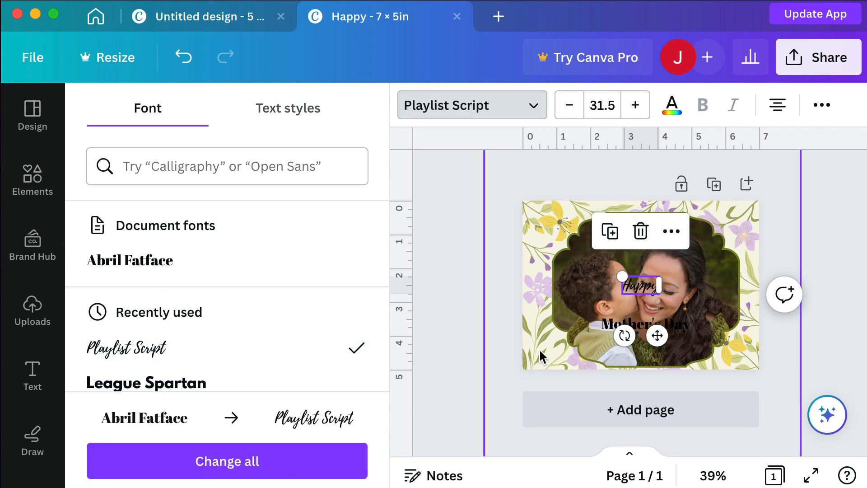
click(593, 332)
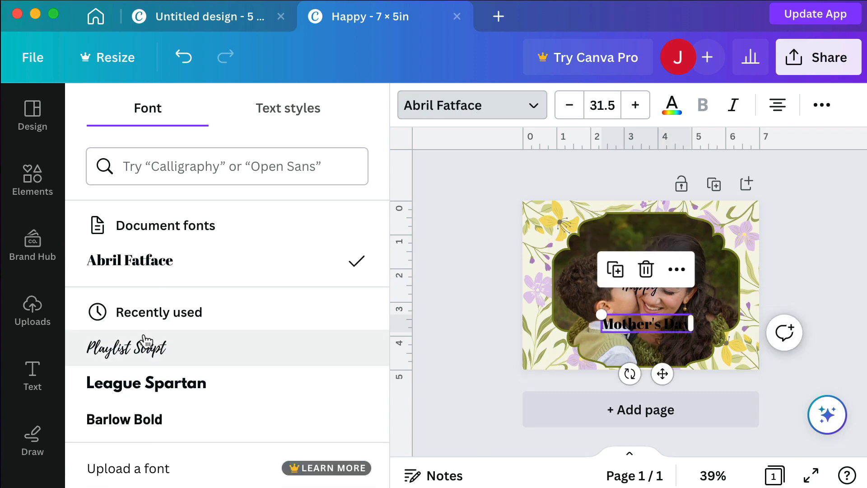
click(212, 345)
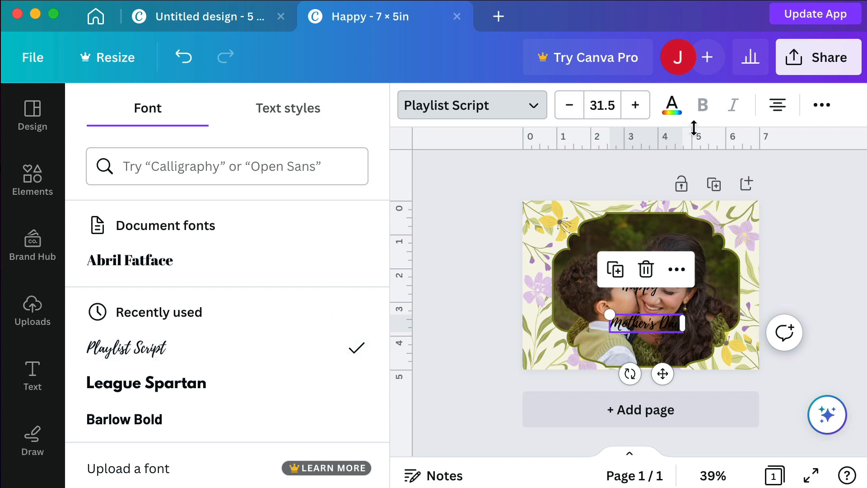
- Colour both the "Happy" and "Mother's Day" headings with the medium purple from the document colours
click(585, 322)
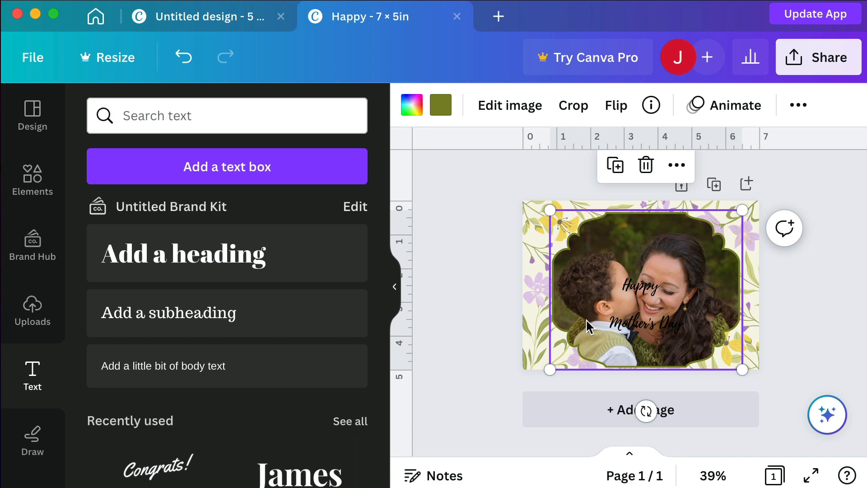
click(647, 289)
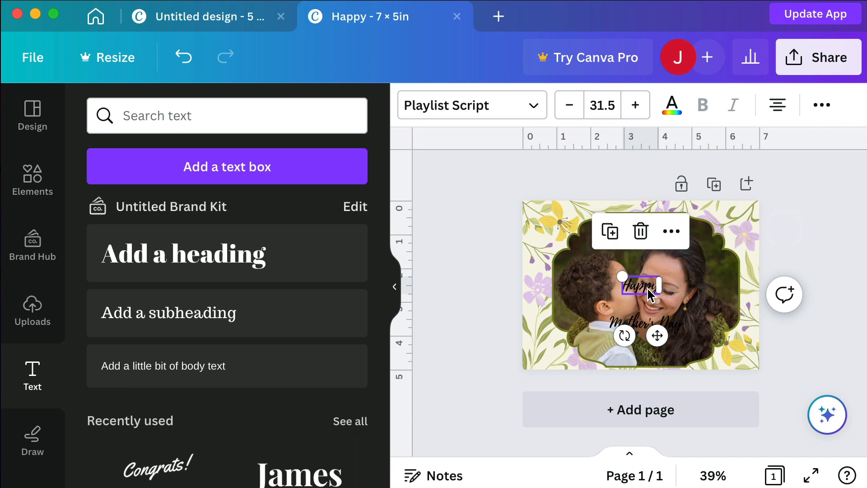
click(668, 109)
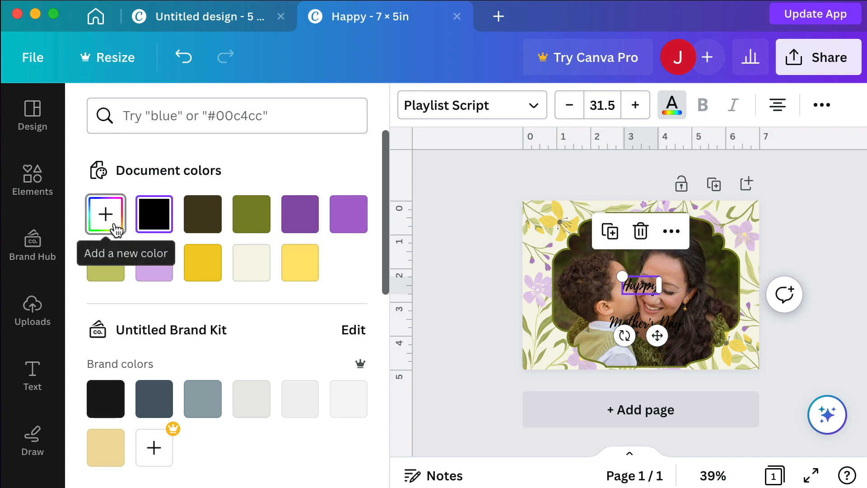
click(107, 213)
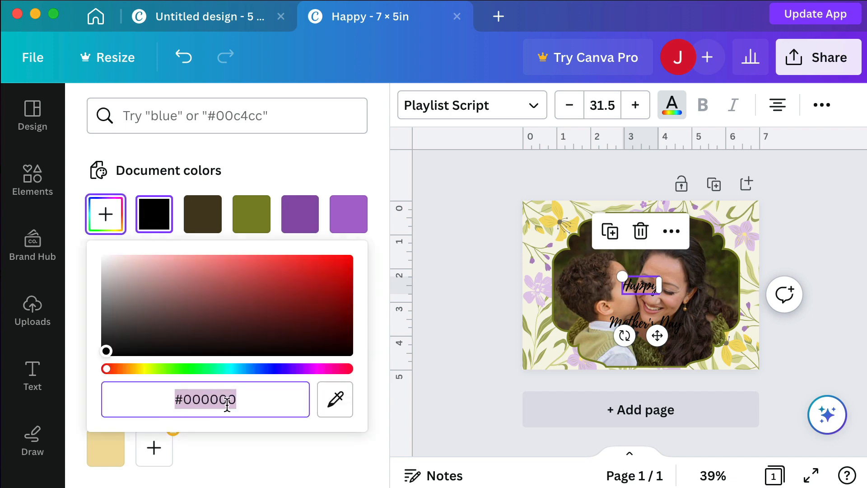
click(348, 181)
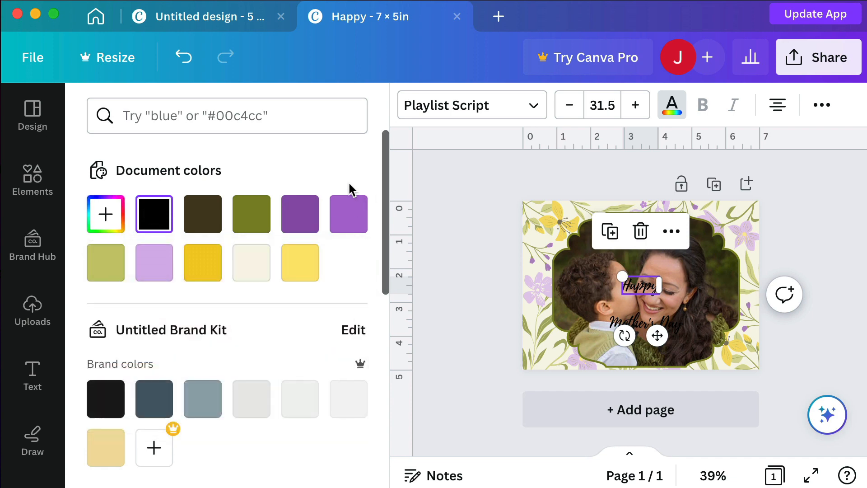
click(351, 217)
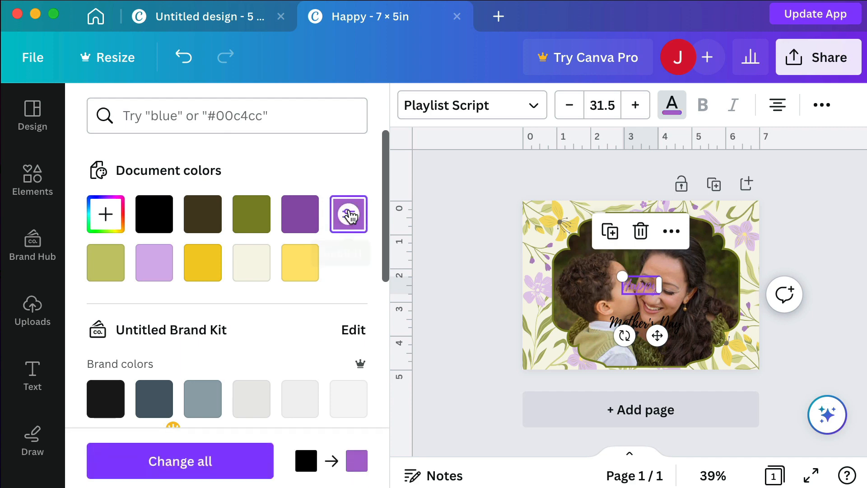
click(613, 324)
click(362, 226)
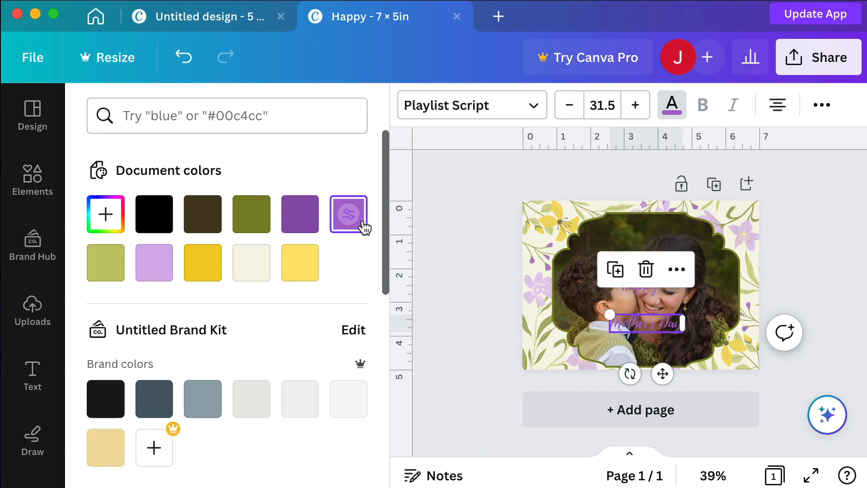
- Apply the Outline effect to the "Mother's Day" heading, using the darker purple document colour for the outline
click(822, 106)
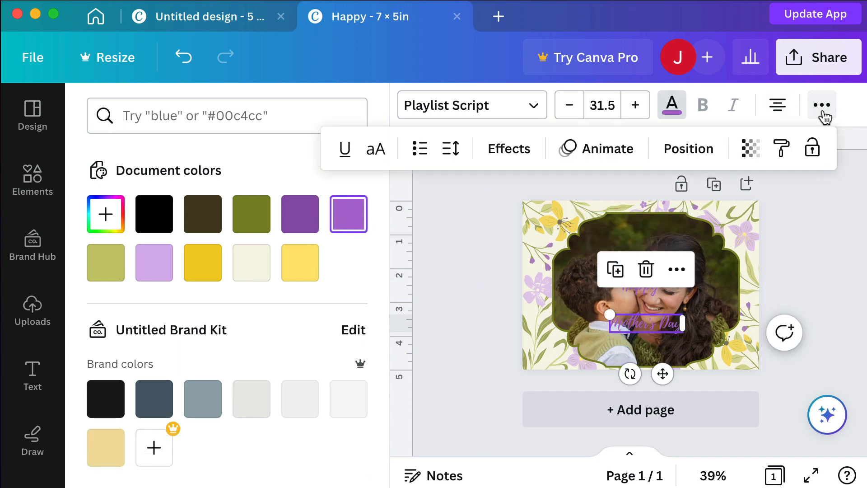
click(516, 156)
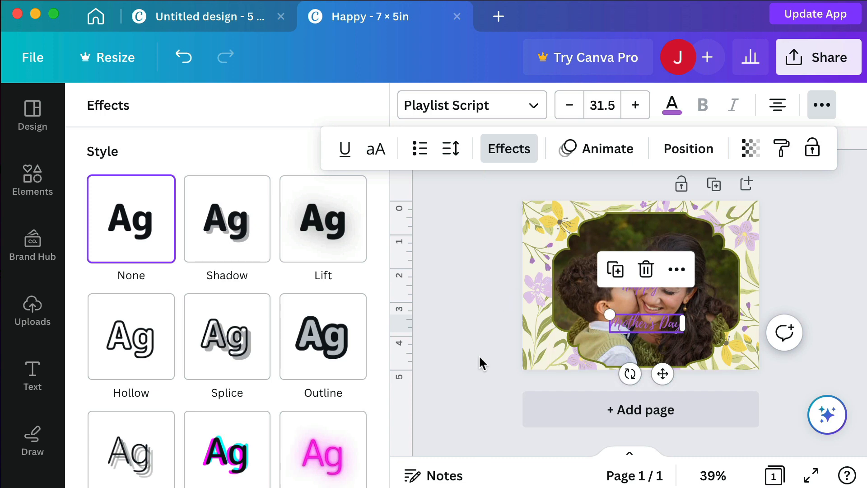
scroll(209, 457, down, 2)
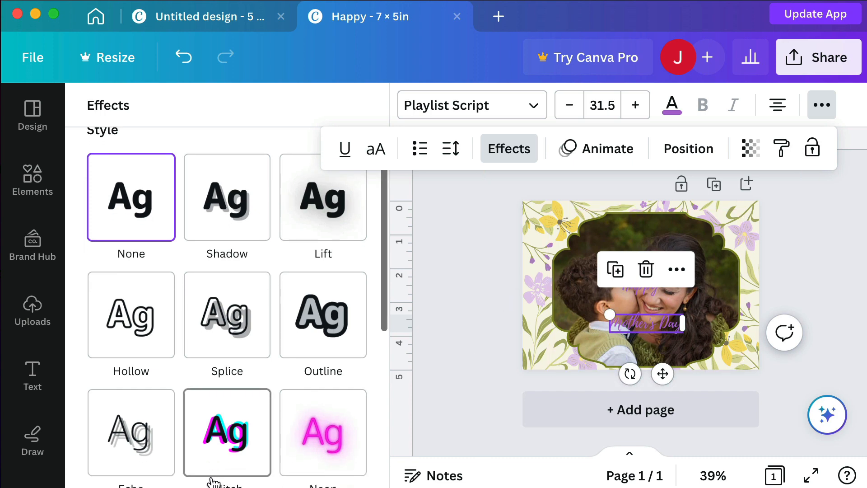
click(307, 310)
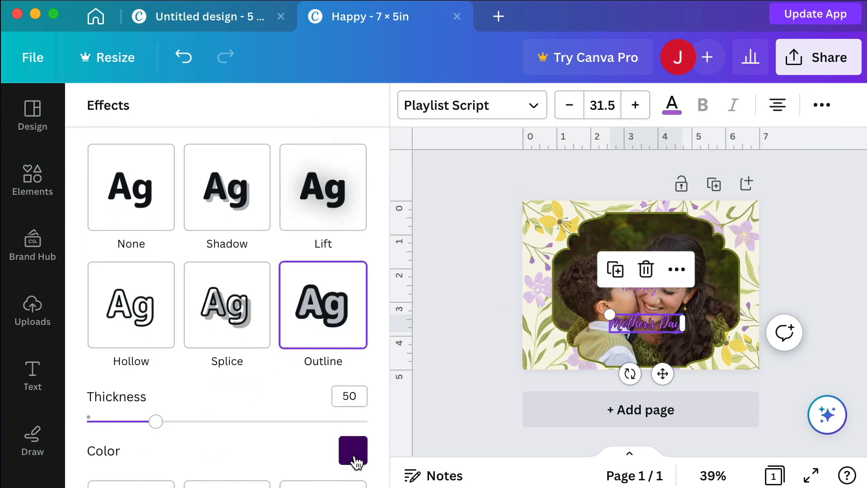
click(355, 452)
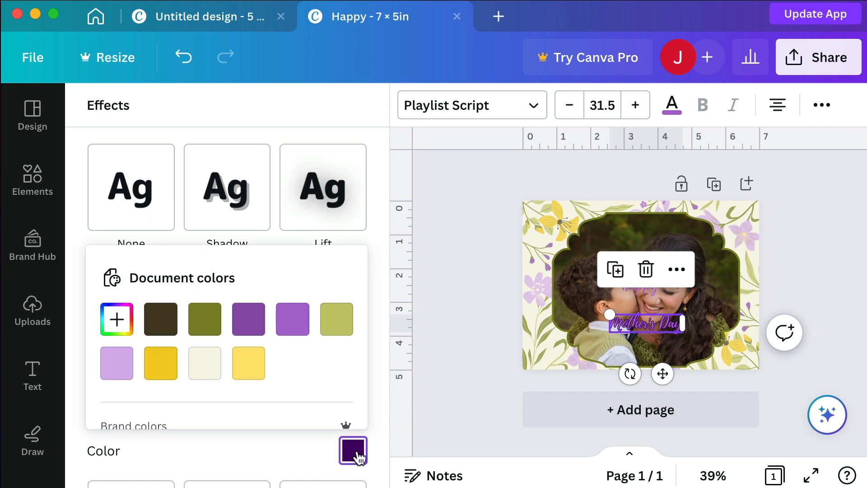
click(247, 336)
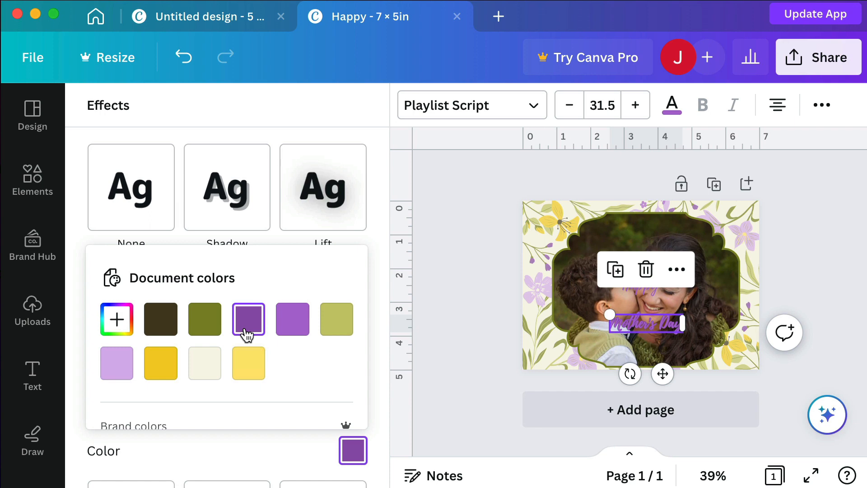
click(377, 346)
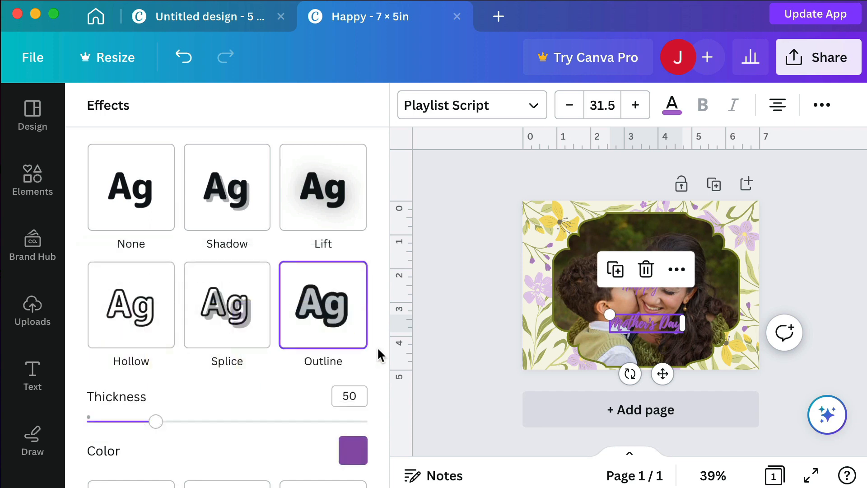
- Apply the Curve shape to the "Mother's Day" heading with a curve value of -30
scroll(305, 381, down, 7)
scroll(180, 420, down, 2)
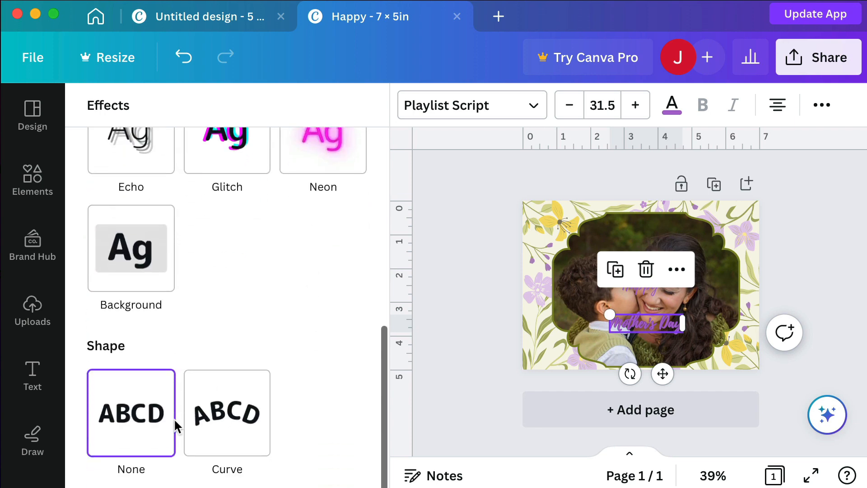
click(235, 413)
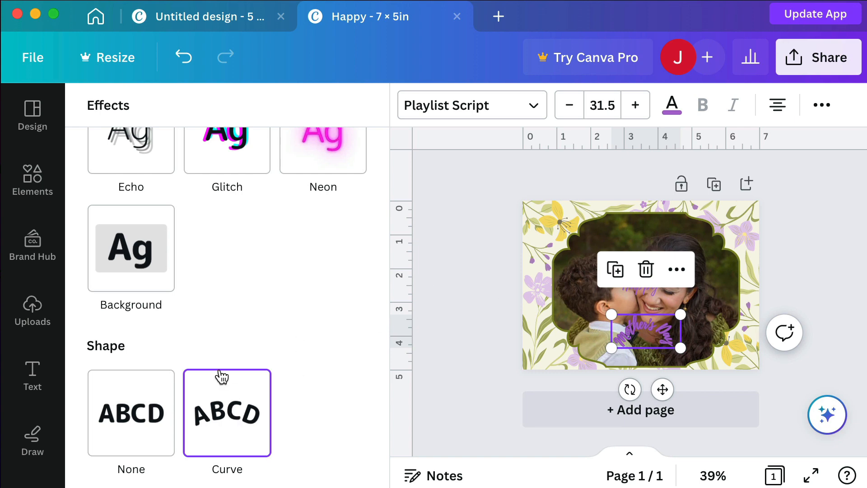
scroll(221, 375, down, 3)
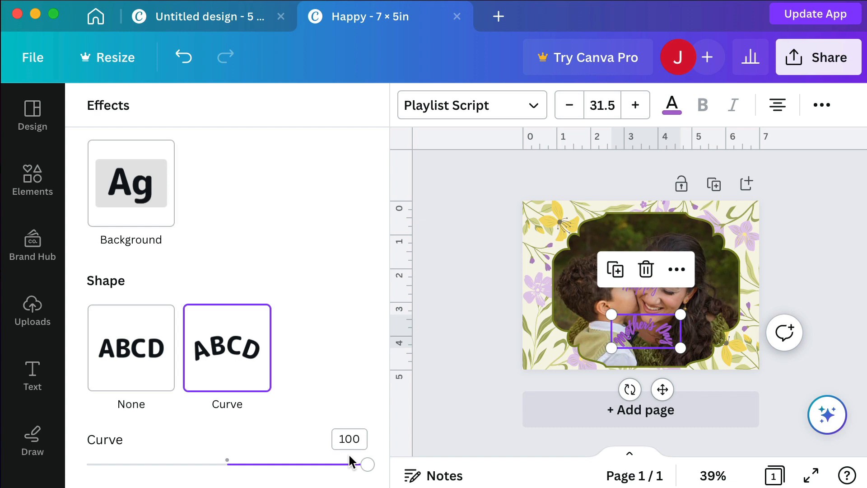
drag(368, 464, 185, 464)
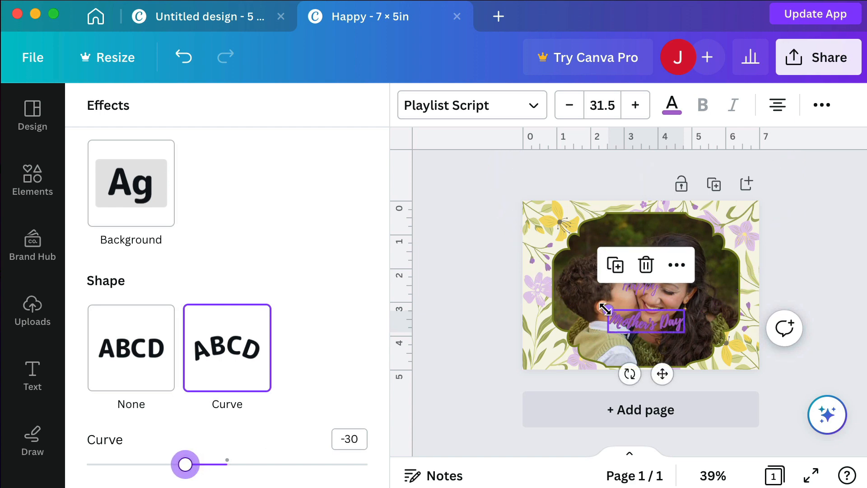
- Enlarge the "Mother's Day" heading to font size 61.7 and place it across the lower edge of the photo frame
drag(608, 309, 518, 240)
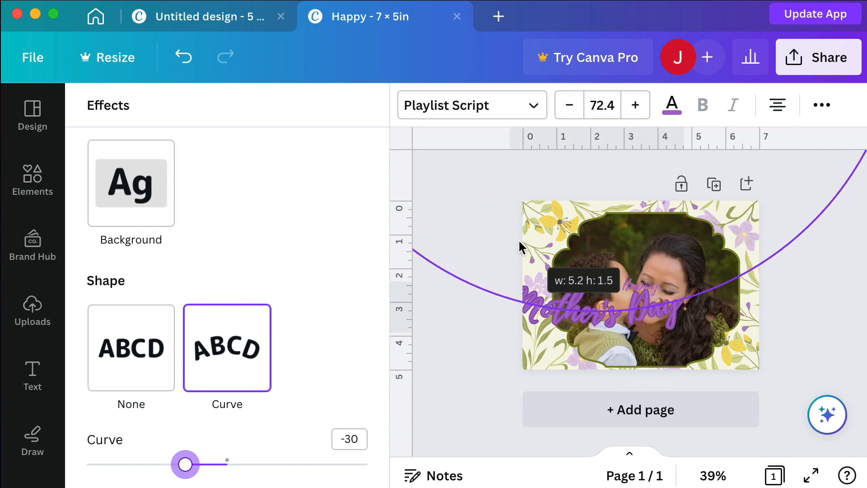
drag(655, 304, 701, 339)
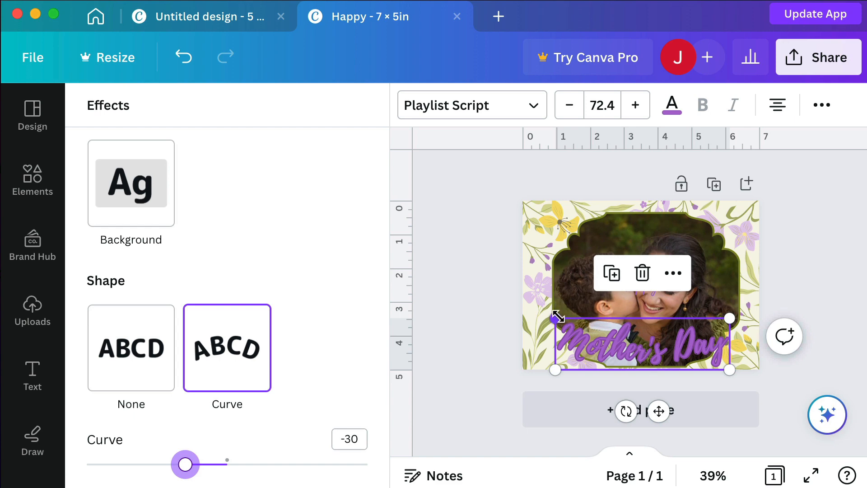
drag(558, 316, 581, 326)
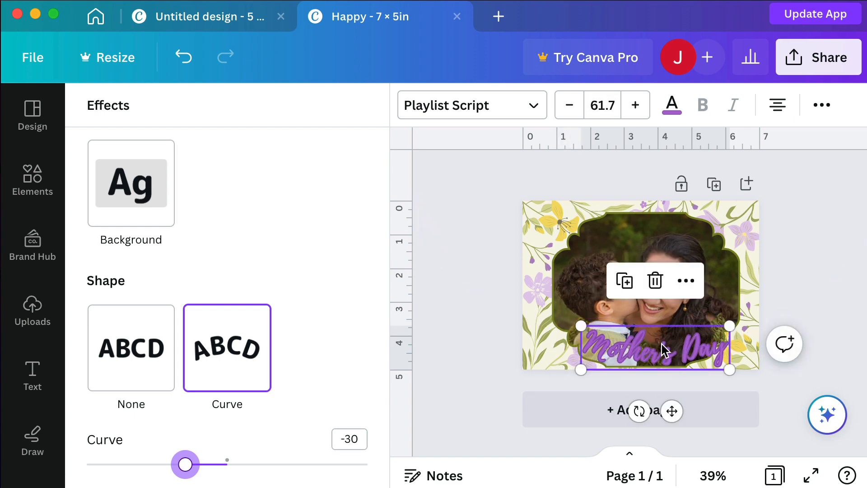
drag(662, 349, 651, 342)
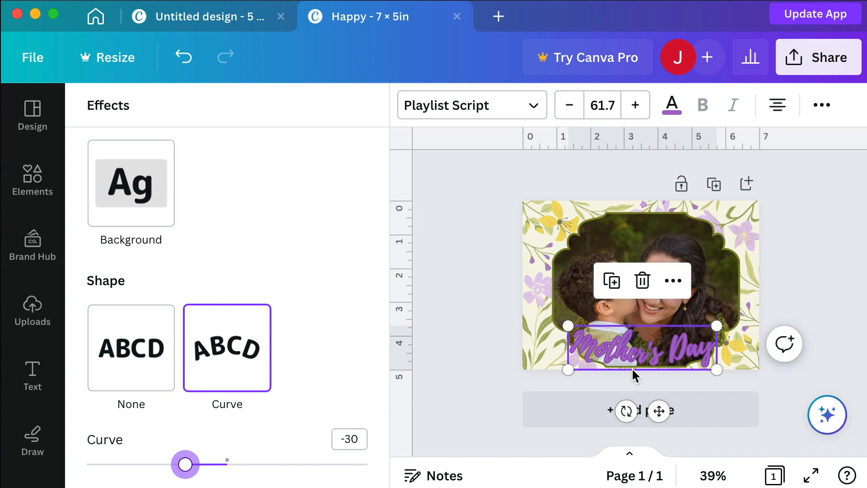
- Apply the Outline effect to the "Happy" heading, using the darker purple document colour for the outline
click(643, 252)
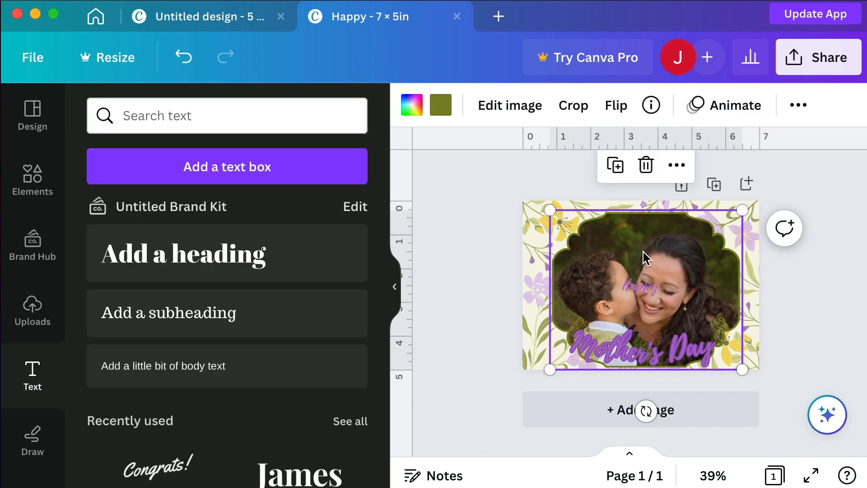
click(637, 284)
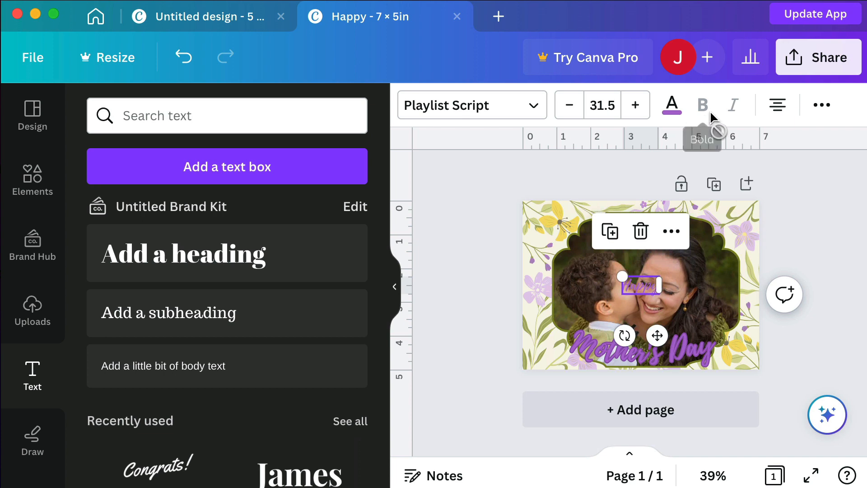
click(822, 105)
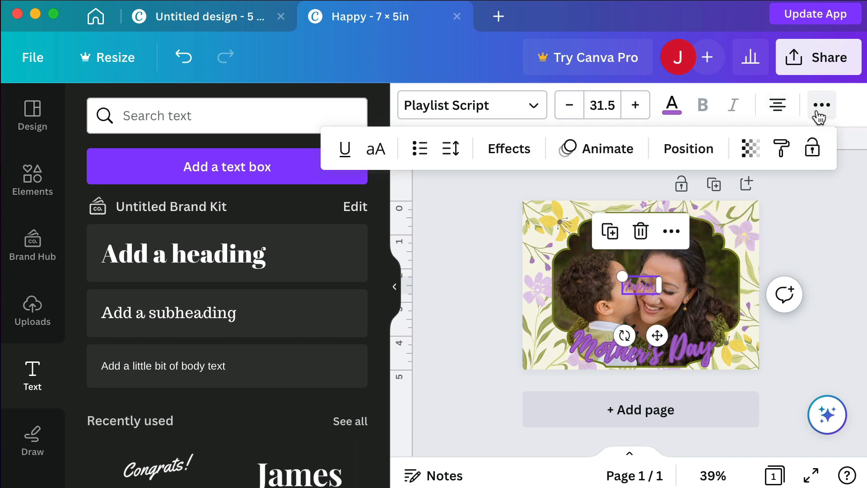
click(518, 154)
scroll(242, 306, down, 3)
click(323, 192)
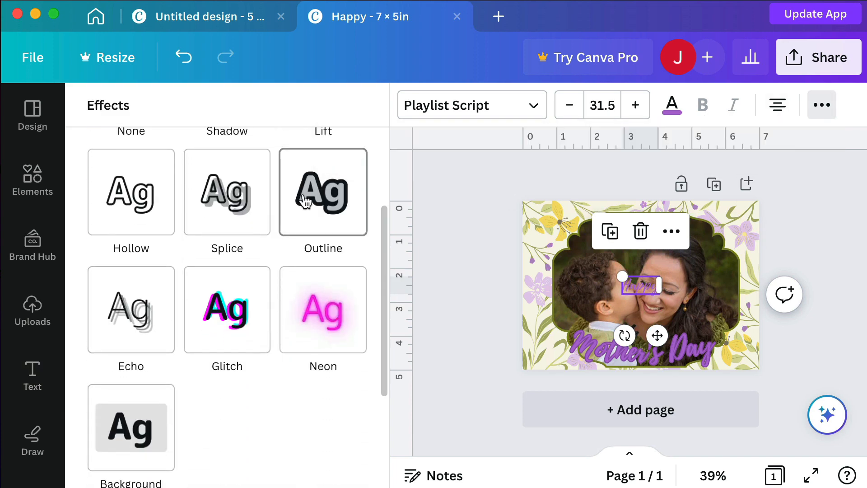
click(362, 345)
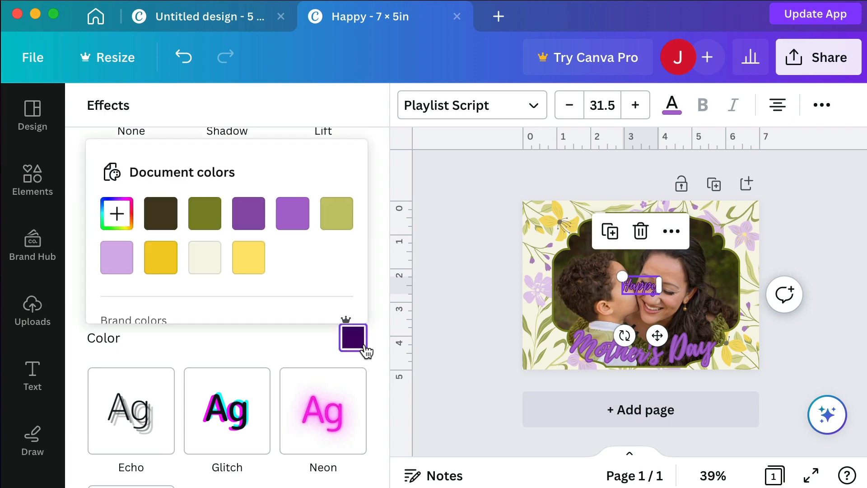
click(249, 214)
- Apply the Curve shape to the "Happy" heading with a curve value of 31
scroll(267, 370, down, 5)
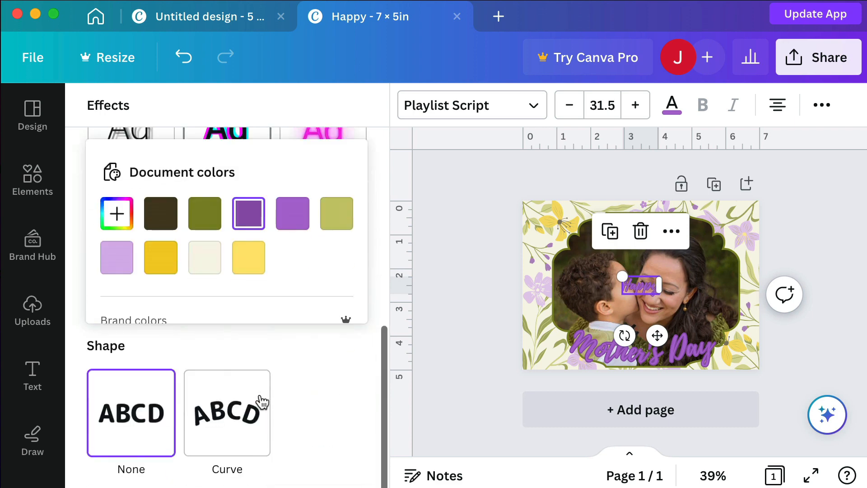
click(246, 415)
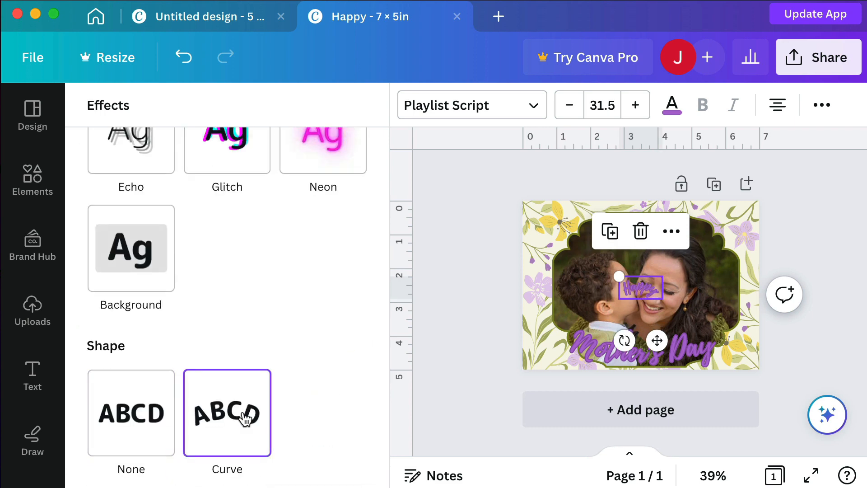
drag(365, 464, 271, 466)
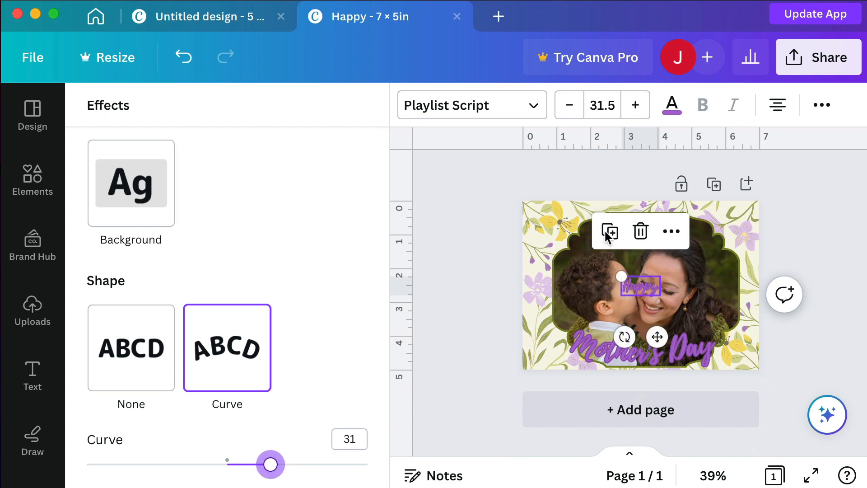
- Enlarge the "Happy" heading to font size 82.7 and place it over the upper edge of the photo frame
drag(622, 276, 533, 242)
drag(601, 255, 644, 236)
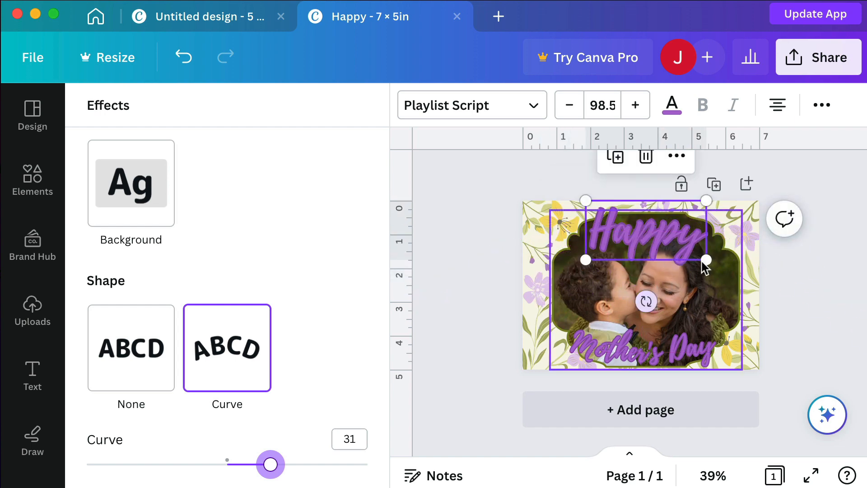
drag(708, 200, 687, 210)
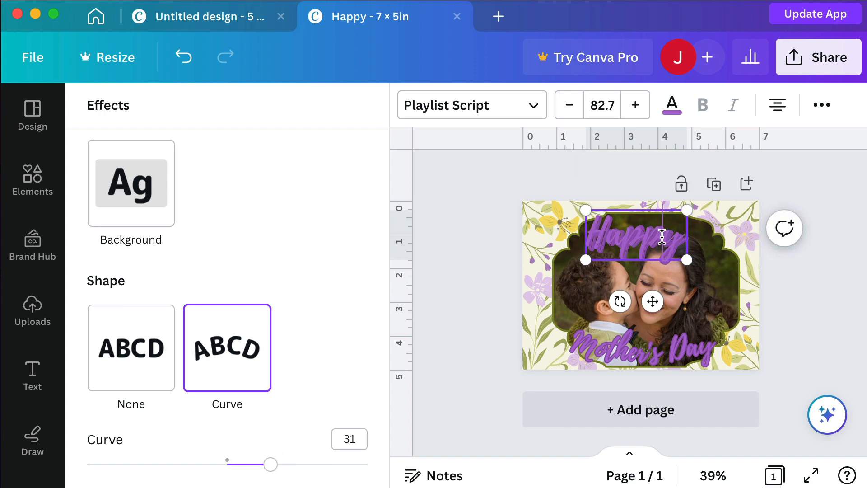
click(743, 270)
drag(683, 241, 693, 232)
- Shrink the framed photo slightly and recentre it on the card between the two headings
click(718, 296)
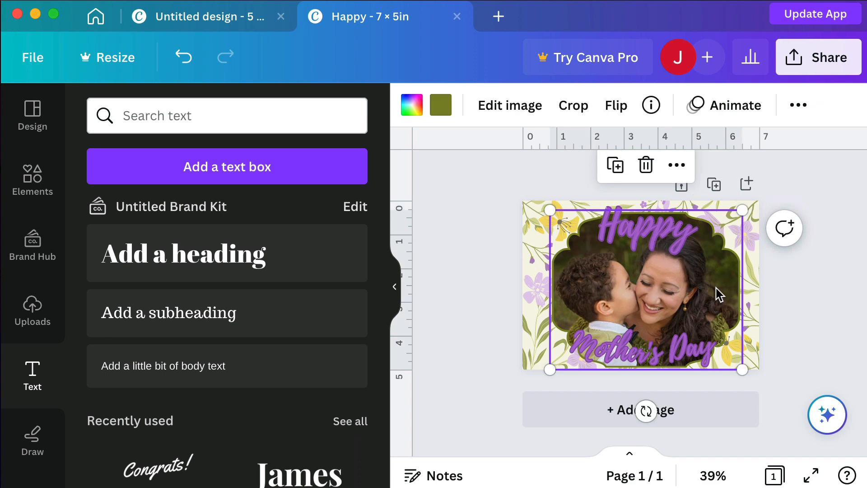
drag(738, 214, 724, 226)
drag(696, 318, 708, 303)
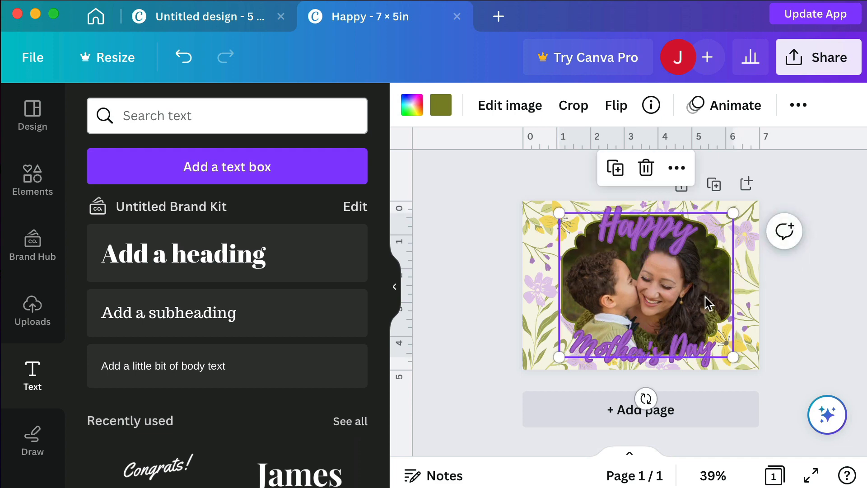
click(709, 299)
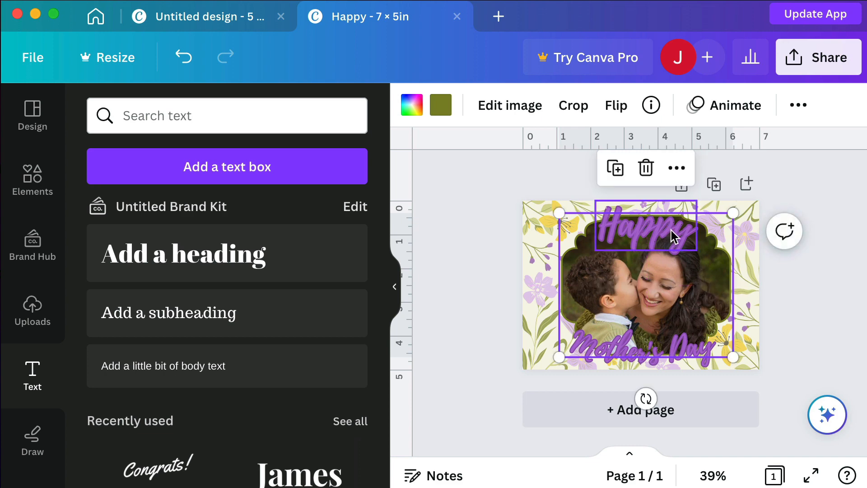
- Undo the accidental shift of the framed photo and lock the frame in place
drag(671, 231, 669, 227)
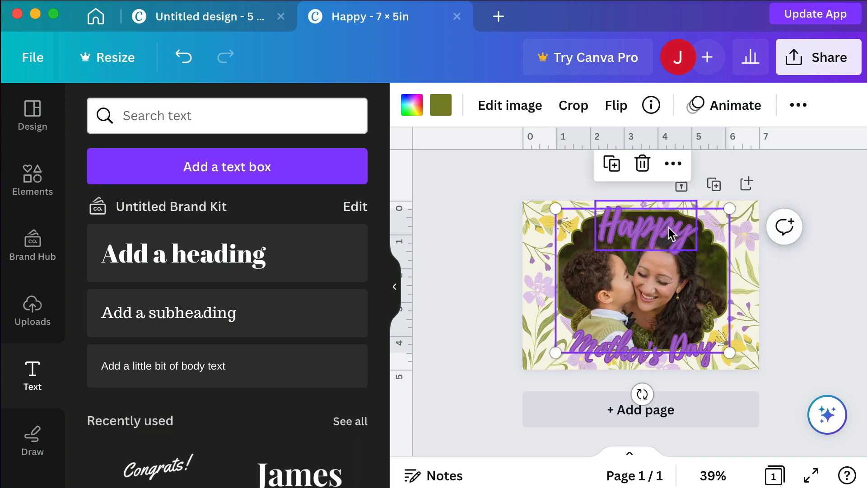
key(super+z)
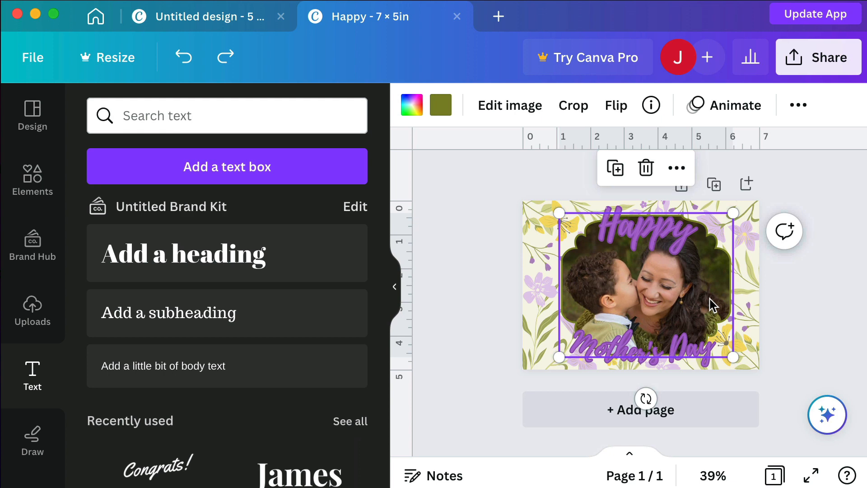
click(676, 168)
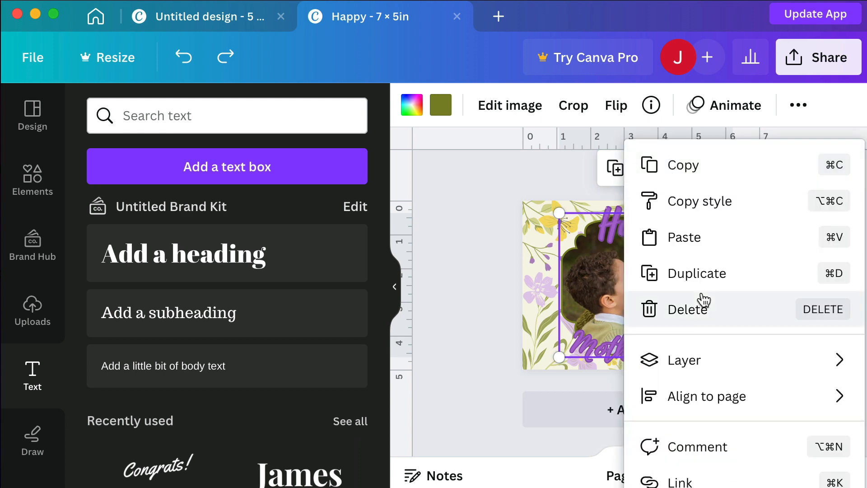
scroll(702, 300, down, 2)
click(704, 436)
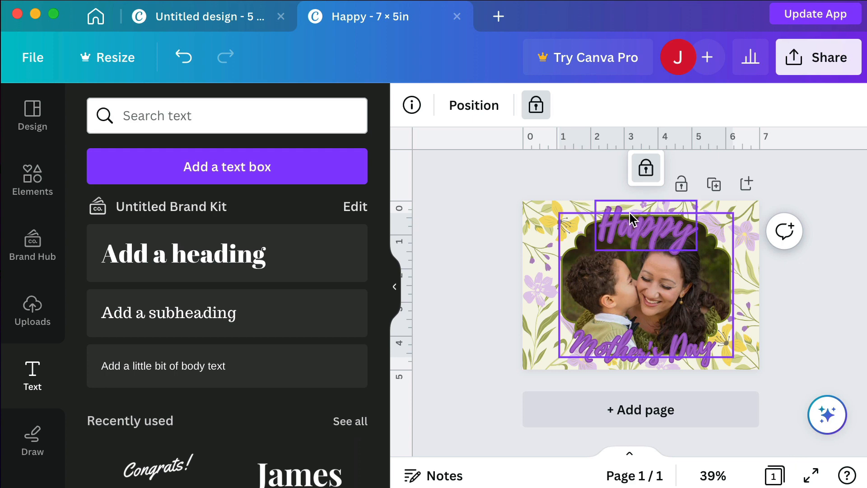
- Nudge the "Happy" and "Mother's Day" headings sideways to balance them over the locked photo frame
click(630, 231)
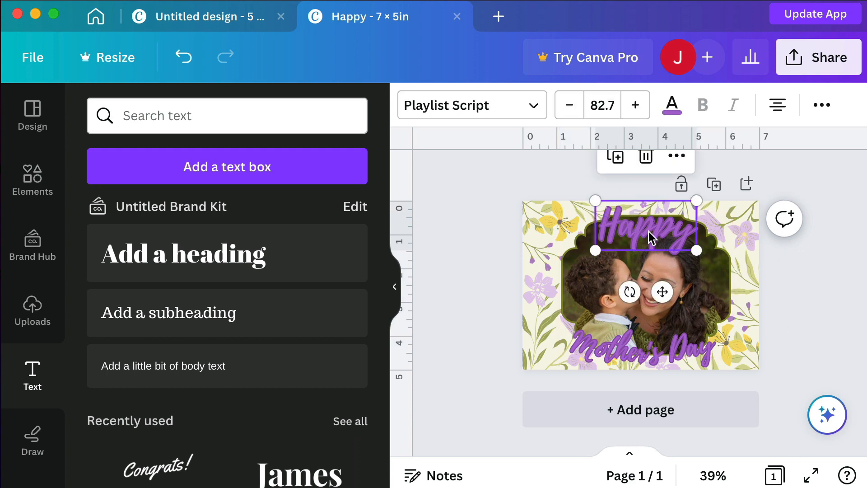
drag(655, 232, 648, 231)
click(658, 353)
drag(658, 352, 661, 353)
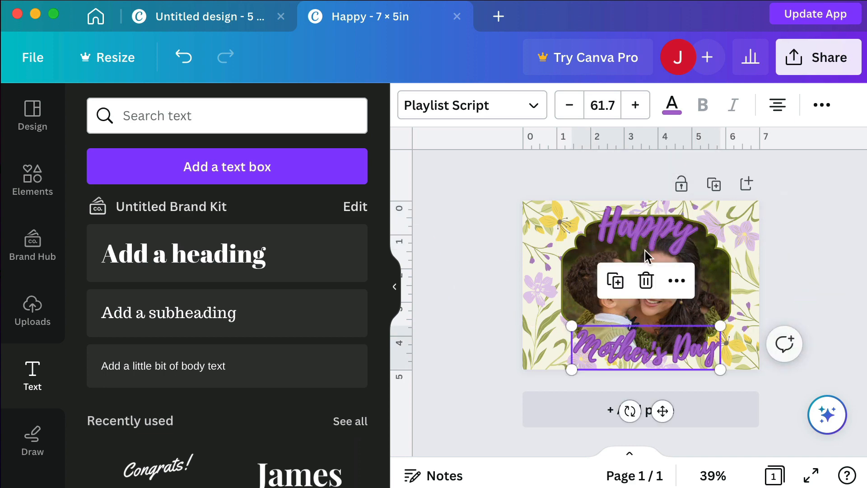
click(636, 214)
mouse_move(593, 200)
mouse_down()
mouse_move(603, 202)
mouse_move(594, 199)
mouse_up()
drag(654, 231, 648, 231)
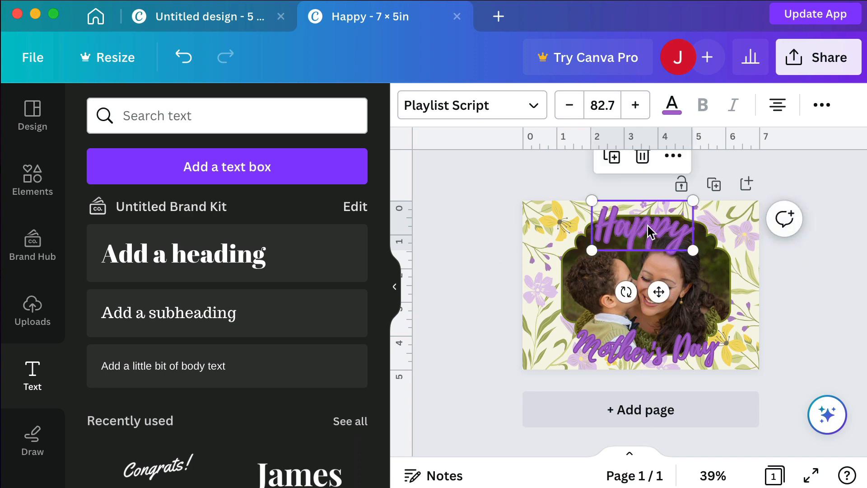
click(458, 313)
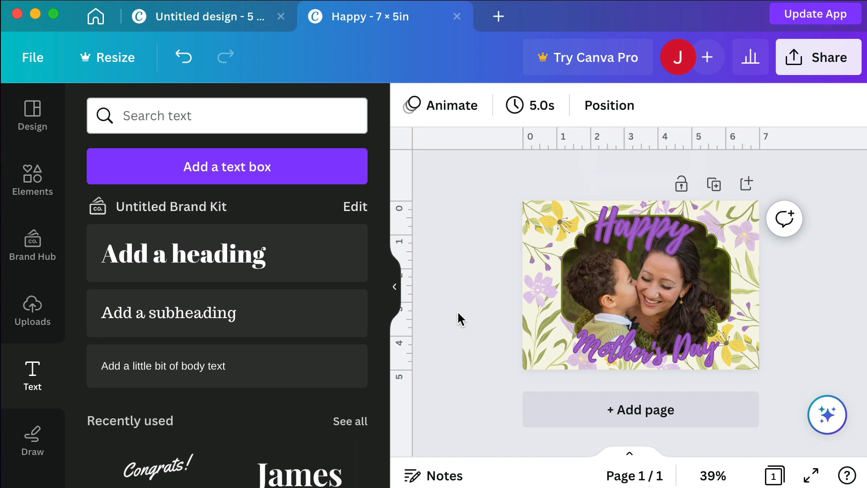
- Duplicate the finished card page three times to make four pages
click(715, 187)
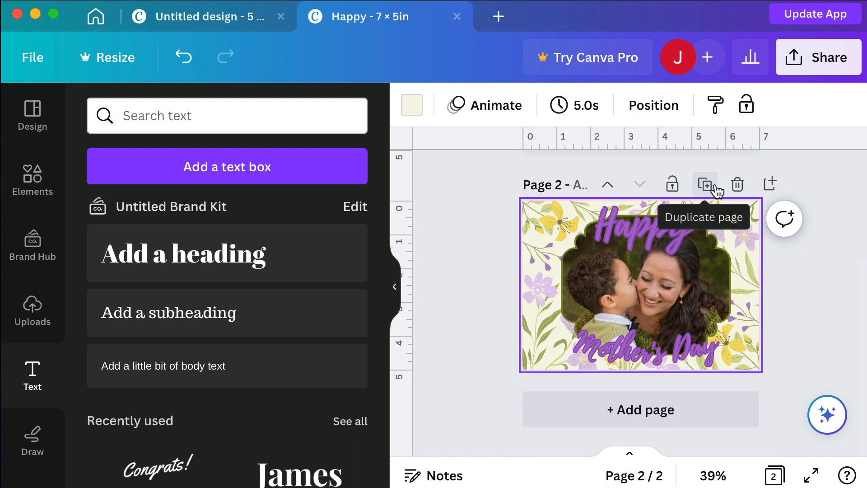
click(716, 187)
click(715, 187)
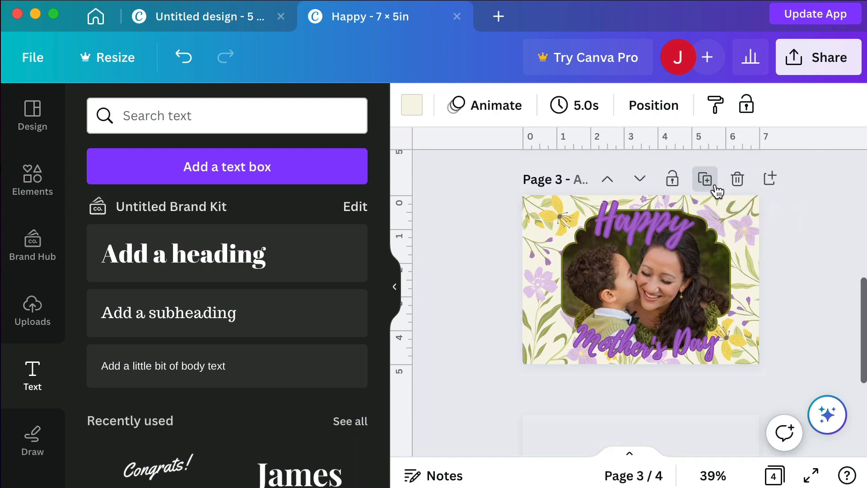
scroll(620, 289, up, 10)
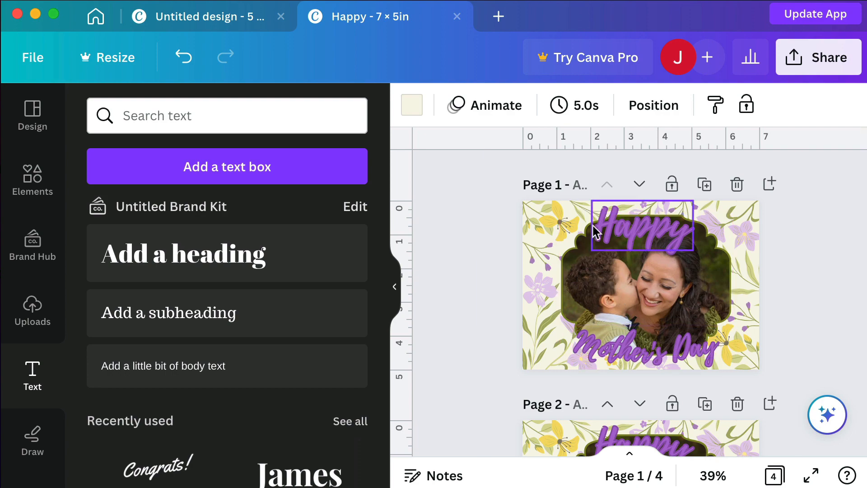
scroll(590, 250, down, 4)
scroll(595, 330, down, 6)
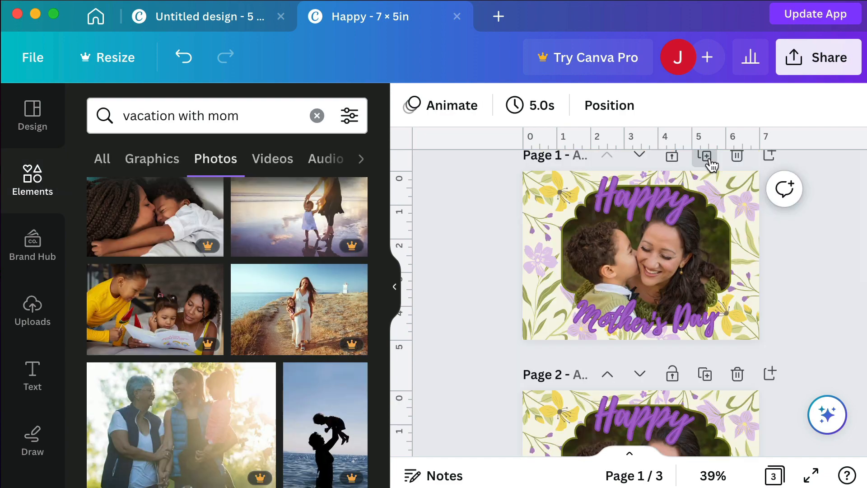
- Duplicate page 1 and delete the "Happy" and "Mother's Day" headings from the new page 2
click(706, 156)
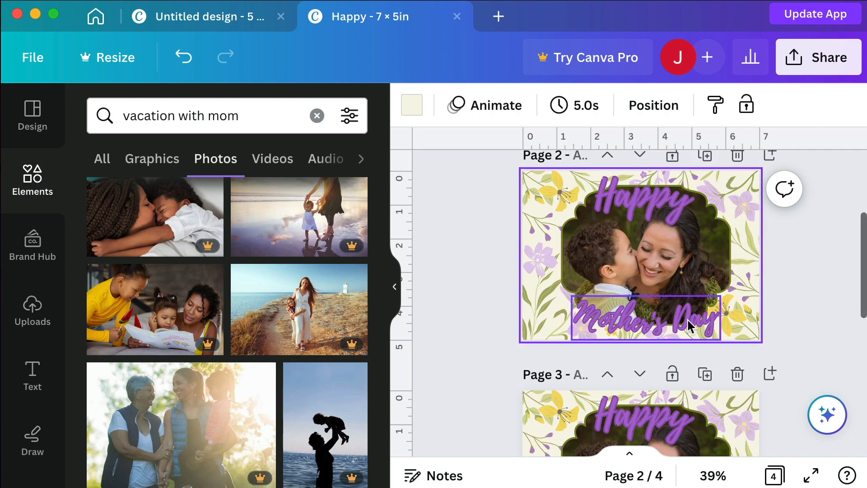
click(637, 203)
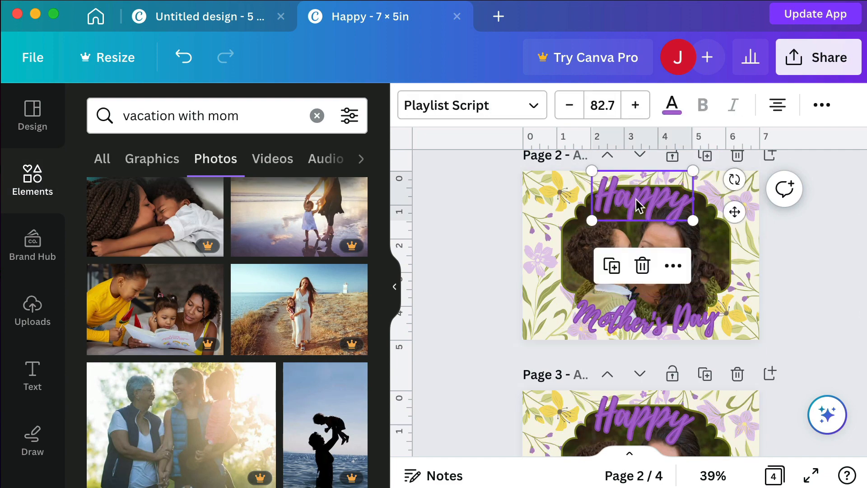
key(Delete)
click(659, 317)
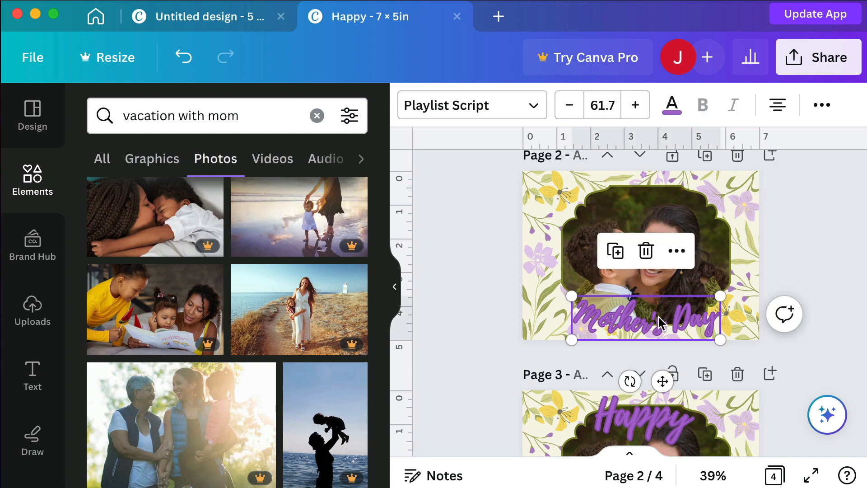
key(Delete)
- Unlock the photo frame on page 2 and remove the photo inside it
scroll(217, 395, down, 10)
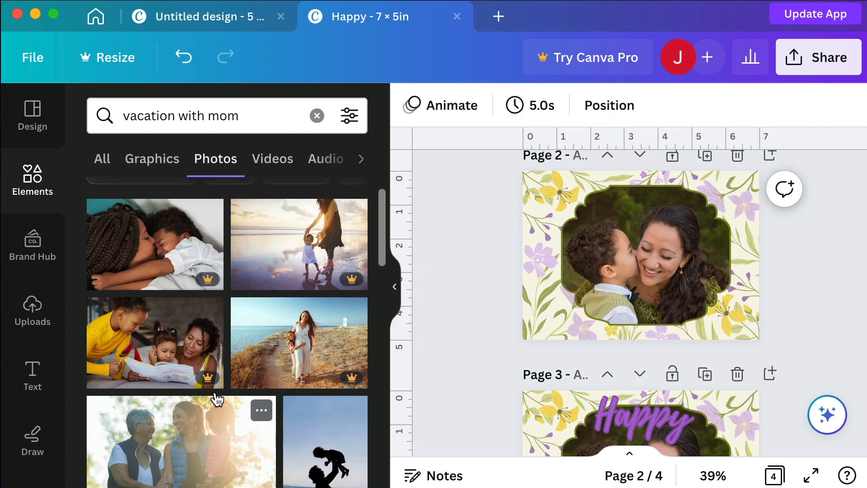
scroll(218, 398, down, 10)
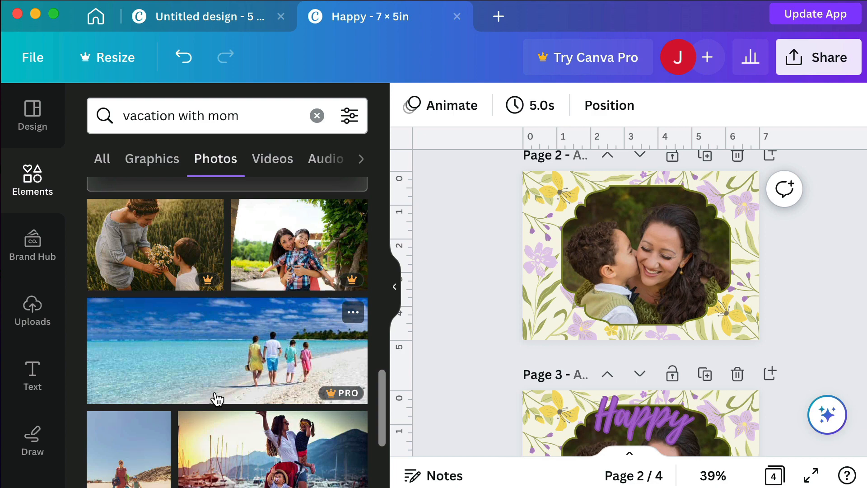
click(649, 312)
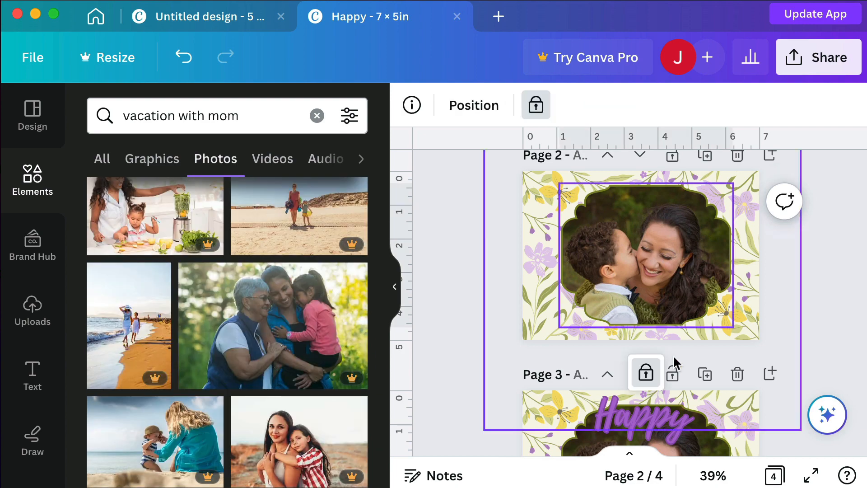
click(646, 379)
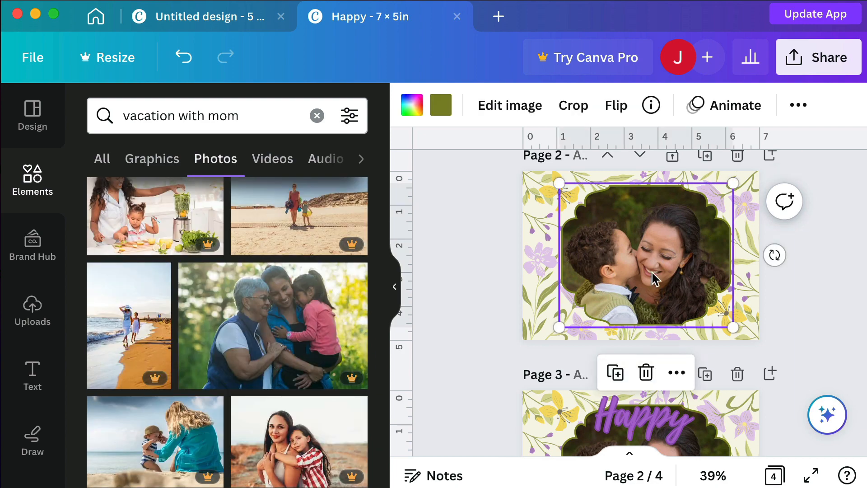
key(Delete)
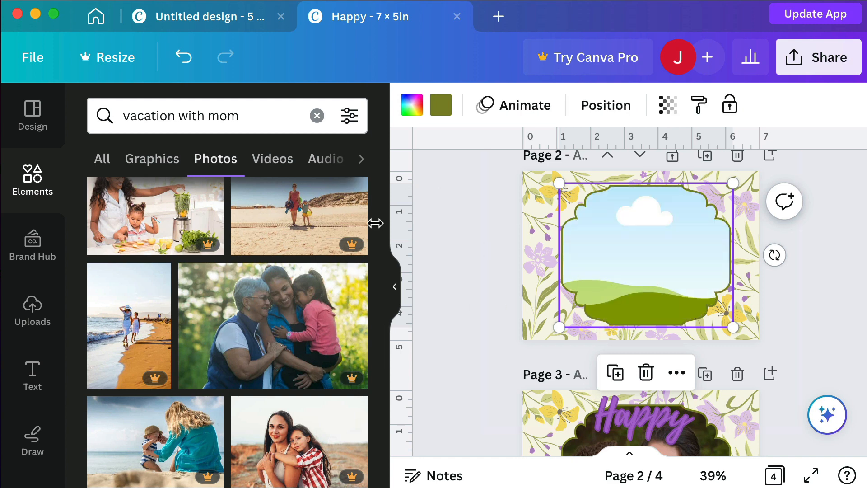
- Fill the empty frame on page 2 with the beach photo of a woman and child casting long shadows on the sand
scroll(262, 348, down, 2)
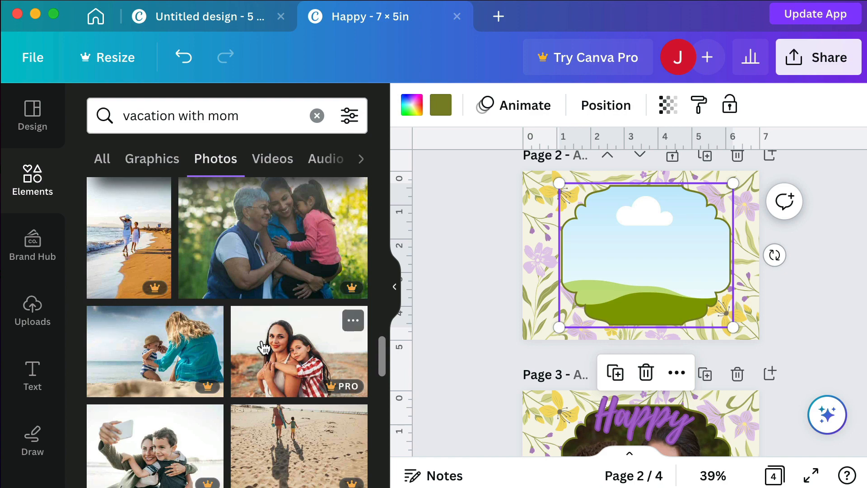
scroll(263, 347, down, 5)
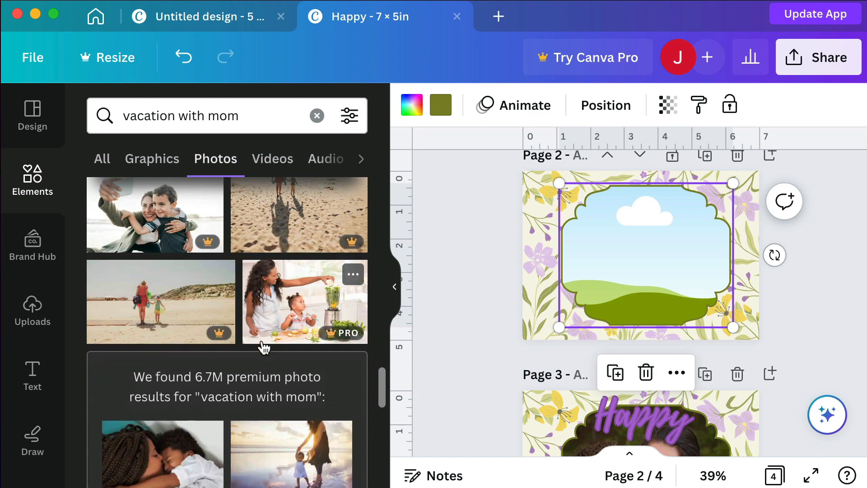
scroll(264, 348, up, 2)
drag(263, 347, 631, 241)
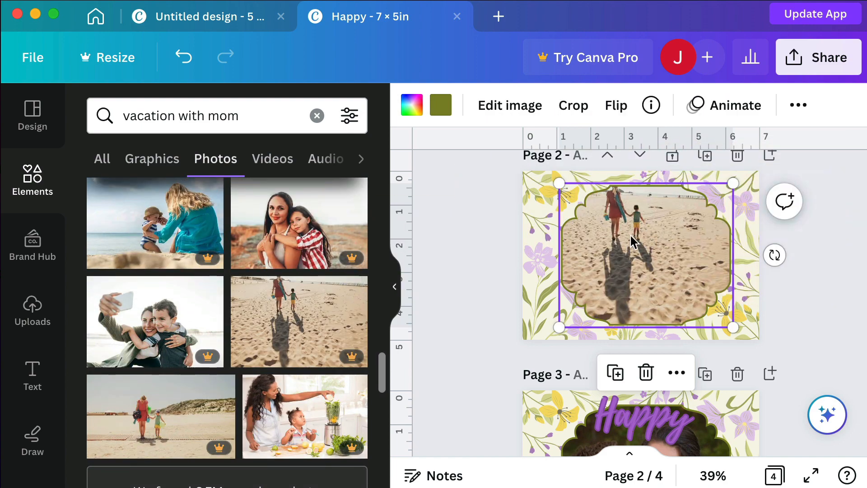
- Enlarge and reposition the beach photo inside the page 2 frame so the woman and child fill more of it
double_click(630, 237)
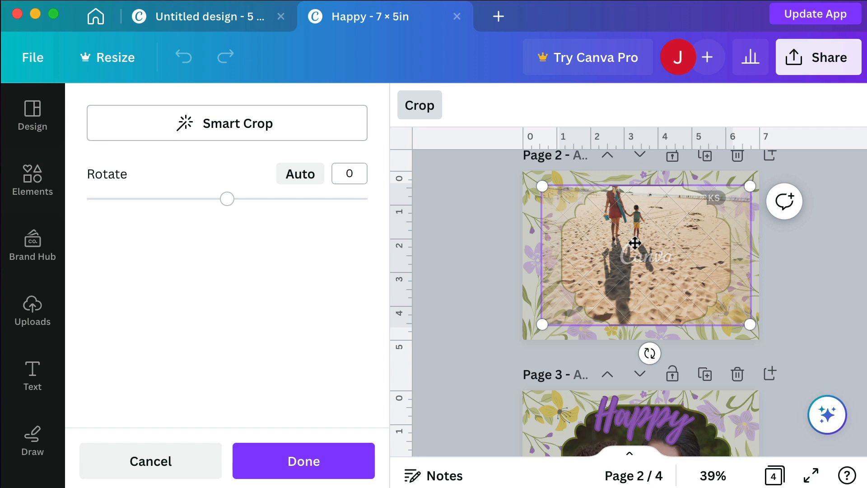
click(753, 359)
double_click(668, 276)
drag(759, 331, 826, 387)
drag(701, 302, 697, 326)
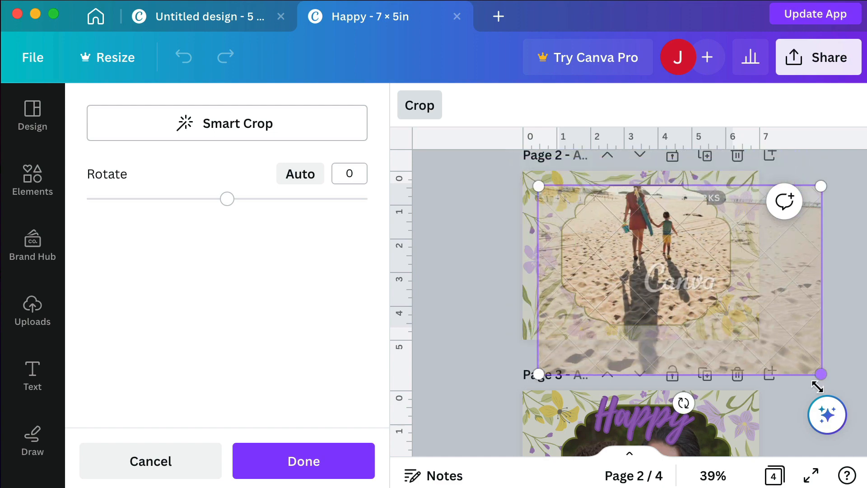
drag(819, 380, 858, 412)
drag(642, 253, 617, 269)
click(459, 234)
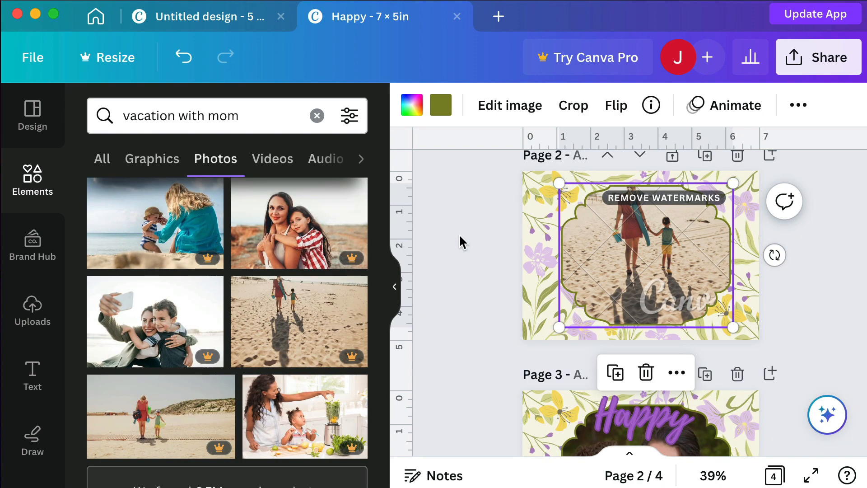
click(779, 289)
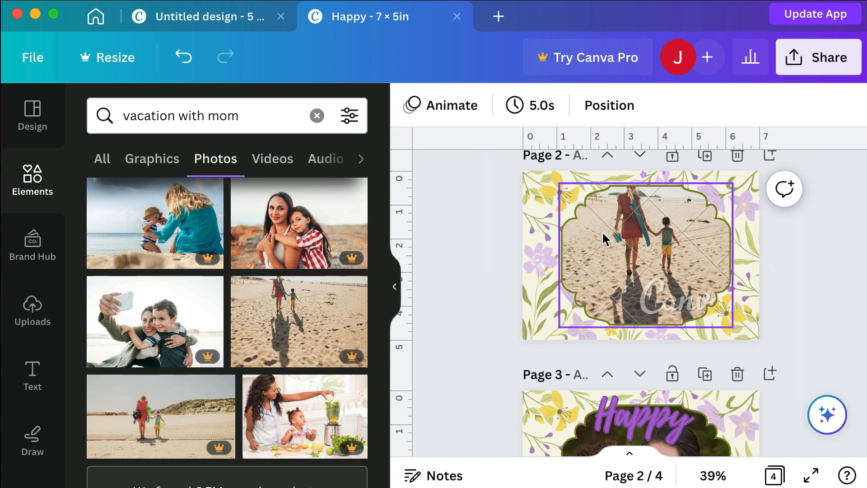
- Delete the "Happy" and "Mother's Day" headings from page 3
scroll(603, 231, down, 5)
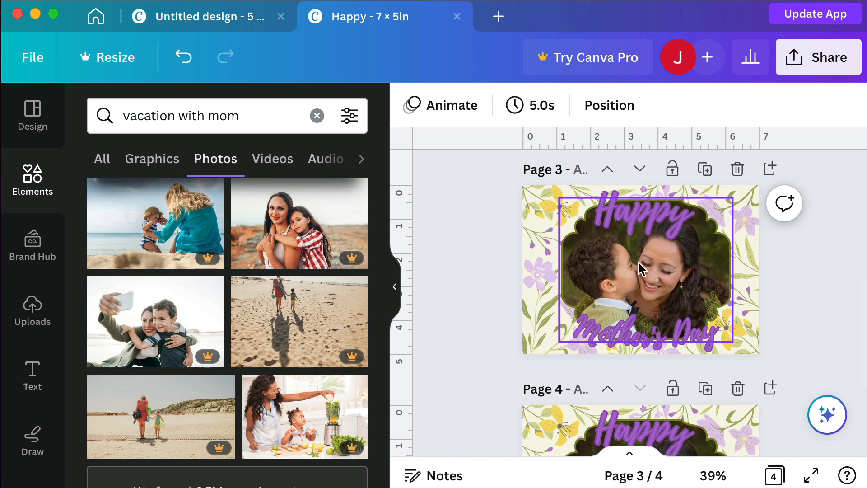
click(643, 218)
key(Delete)
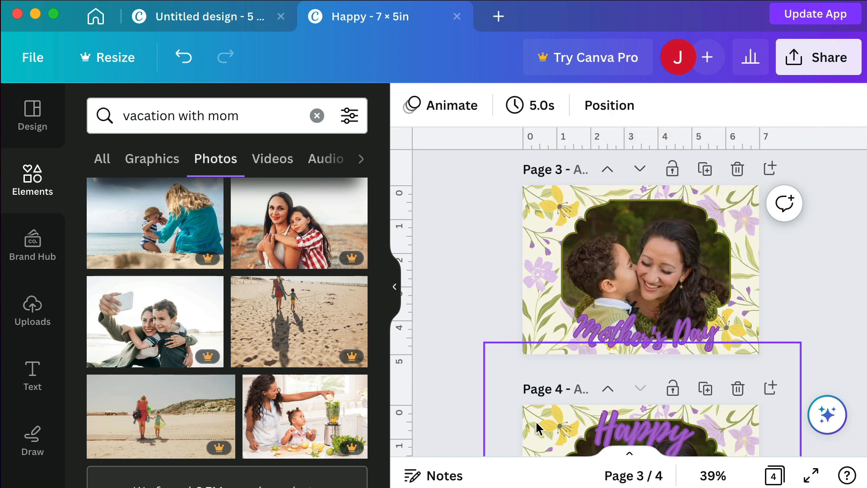
click(643, 340)
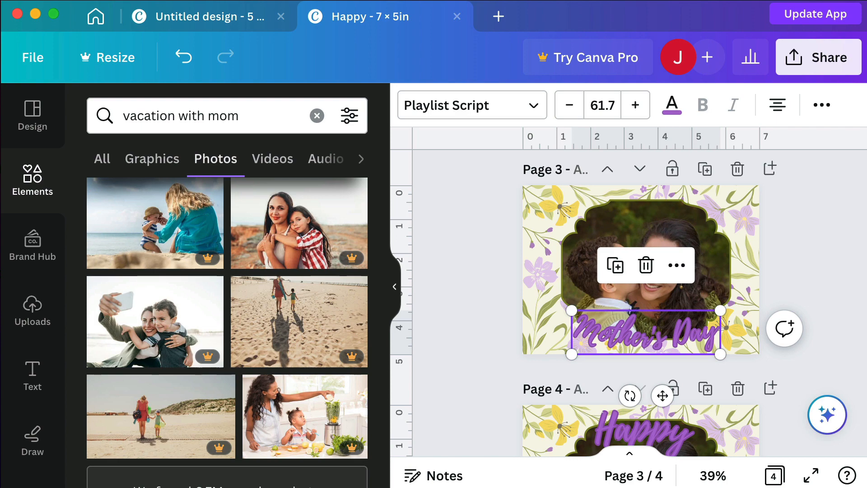
key(Delete)
- Unlock the frame on page 3 and replace its photo with the cream document color as a solid fill
click(641, 309)
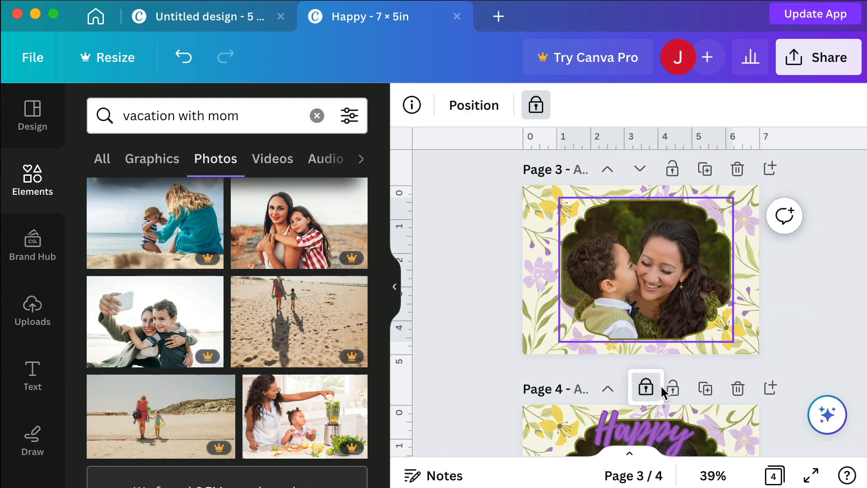
click(646, 388)
click(441, 104)
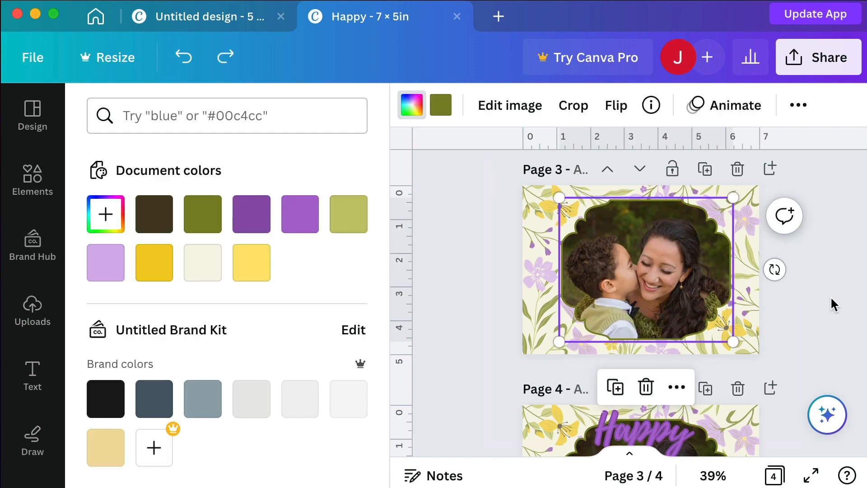
click(604, 248)
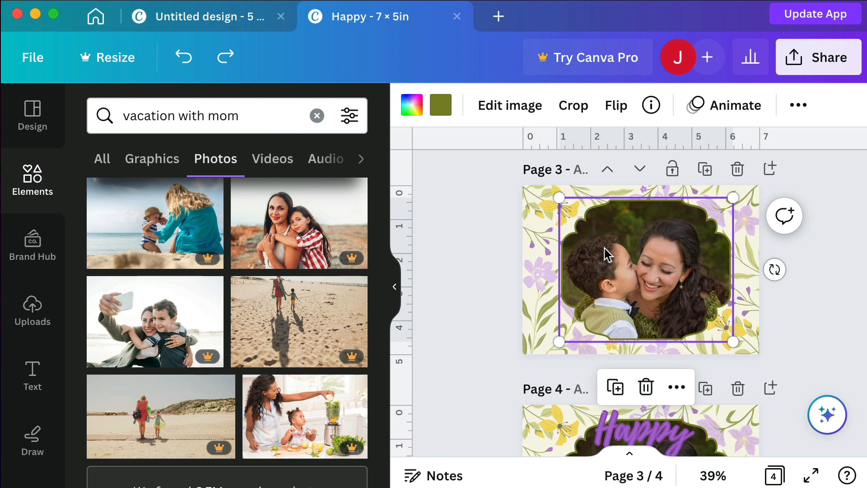
key(Delete)
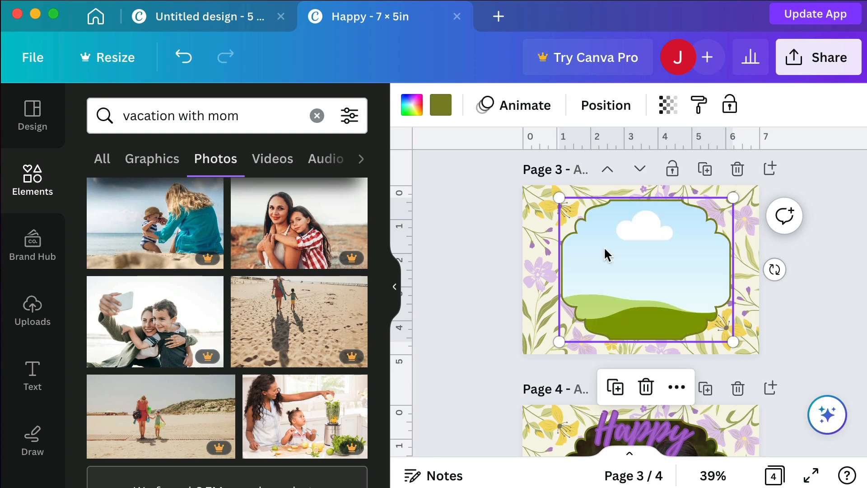
click(412, 109)
click(205, 263)
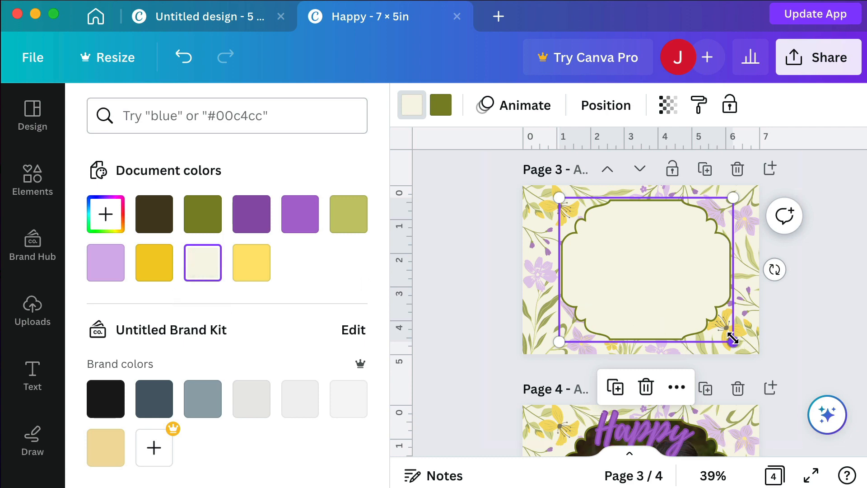
- Enlarge the cream frame on page 3 to about 6.17 × 5.12 in
drag(732, 339, 758, 359)
drag(704, 337, 681, 304)
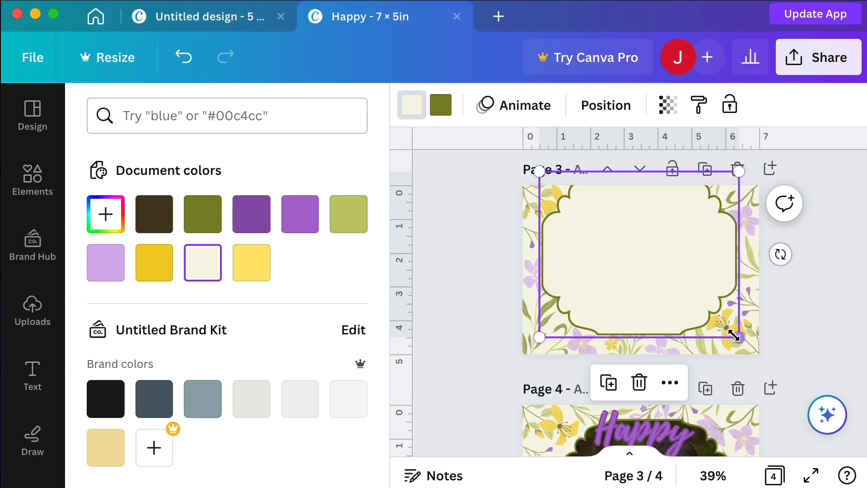
drag(734, 336, 692, 321)
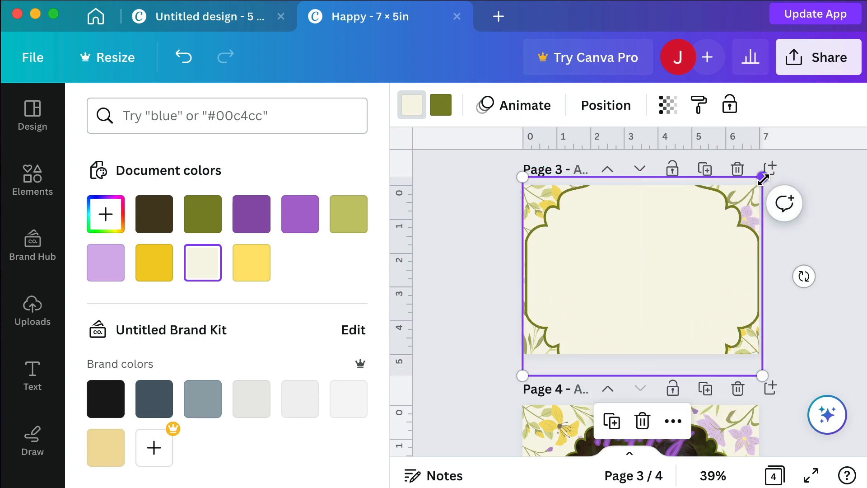
drag(762, 179, 771, 169)
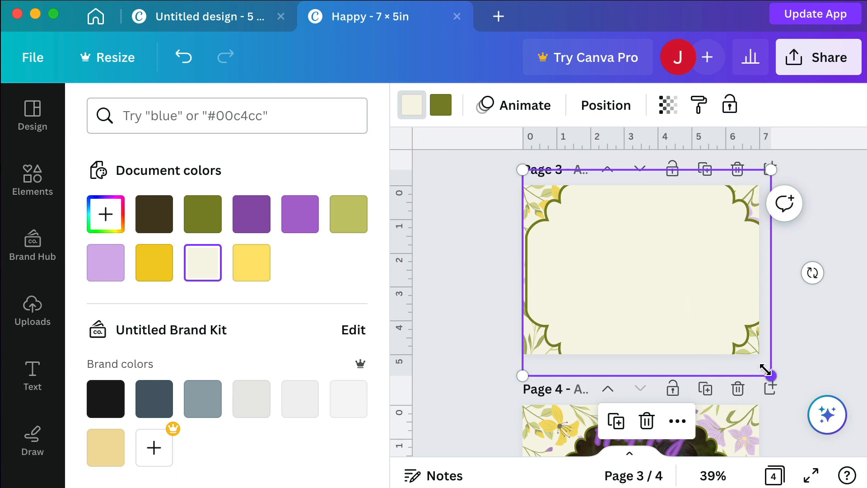
drag(764, 371, 715, 326)
mouse_move(687, 280)
mouse_down()
mouse_move(643, 287)
mouse_move(698, 288)
mouse_up()
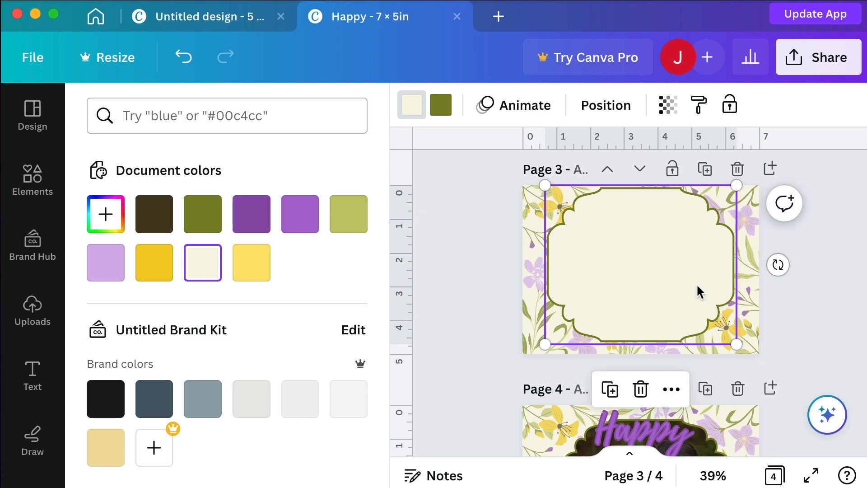
drag(736, 345, 754, 359)
- Center the cream frame horizontally and vertically on page 3
click(608, 105)
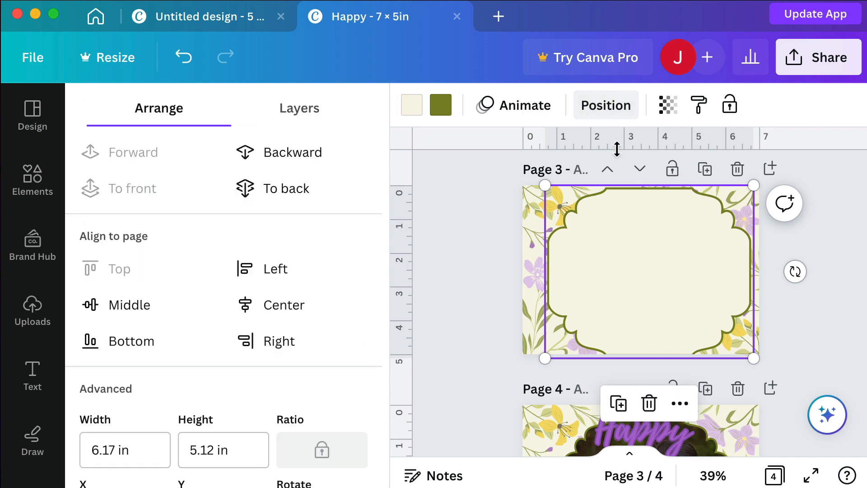
click(306, 306)
click(133, 300)
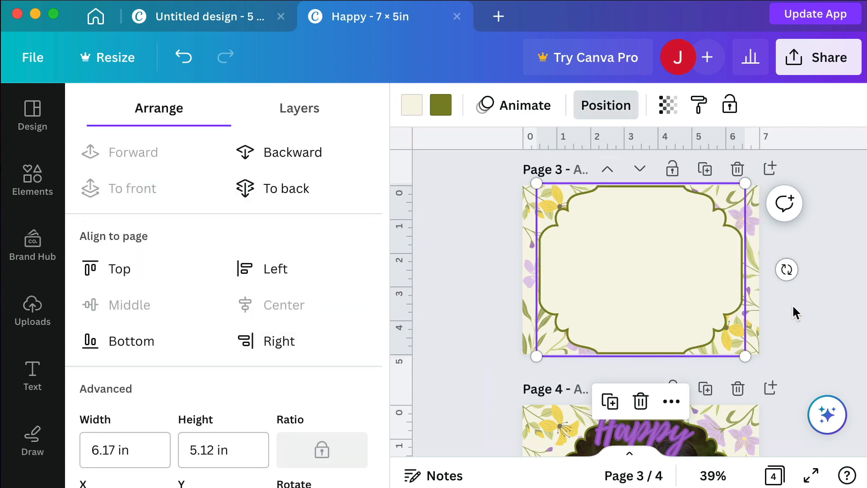
click(826, 317)
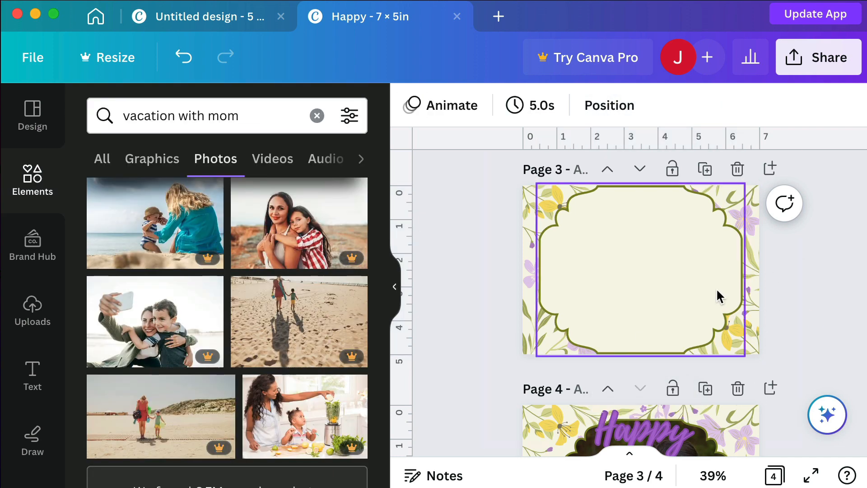
- Unlock the photo frame on page 4 and delete both the photo and the frame
scroll(718, 296, down, 5)
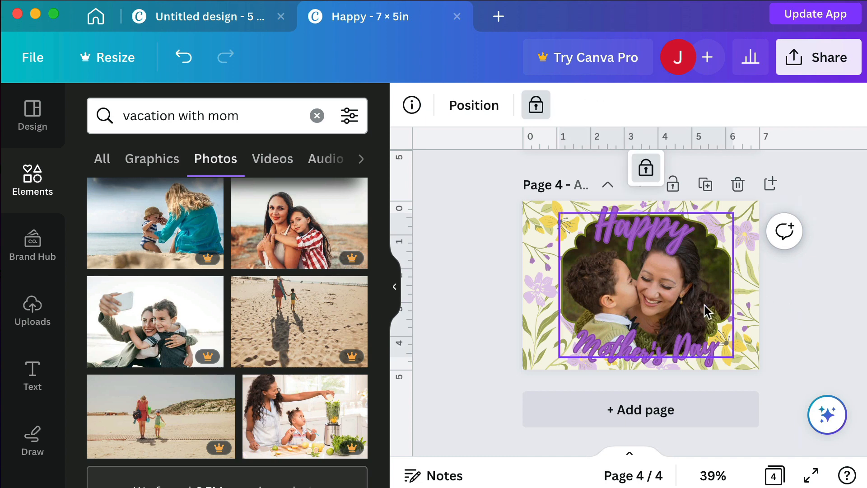
click(645, 176)
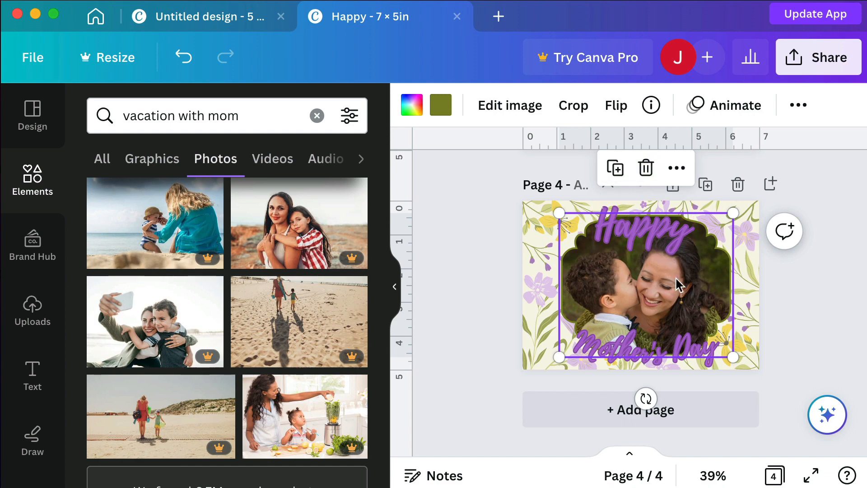
key(Delete)
key(Delete)
- Delete the "Happy" heading from page 4 and move "Mother's Day" up to the middle of the page
click(664, 233)
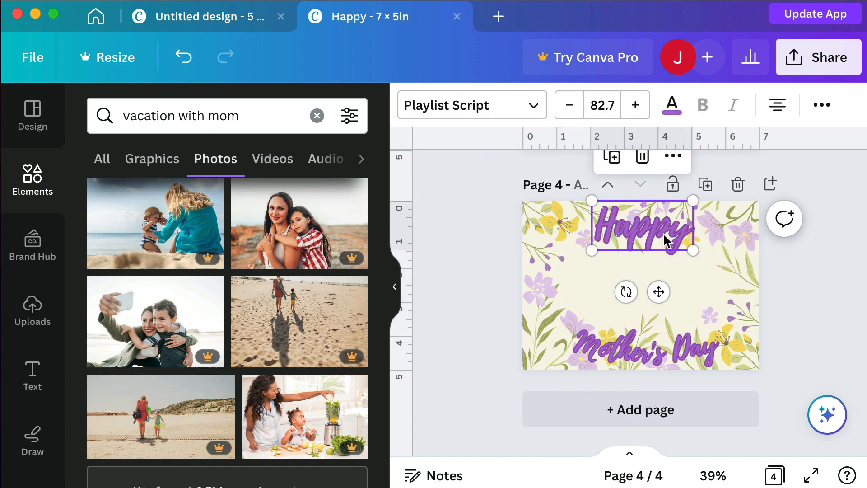
drag(663, 233, 672, 276)
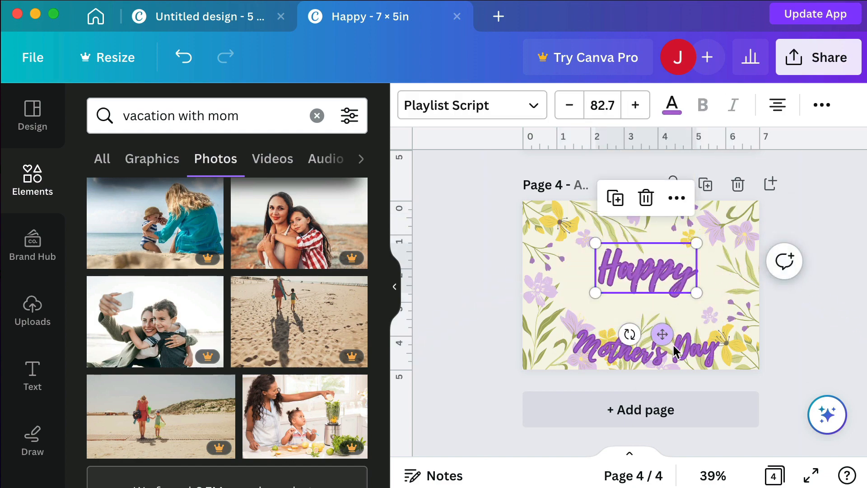
key(Delete)
drag(677, 357, 678, 306)
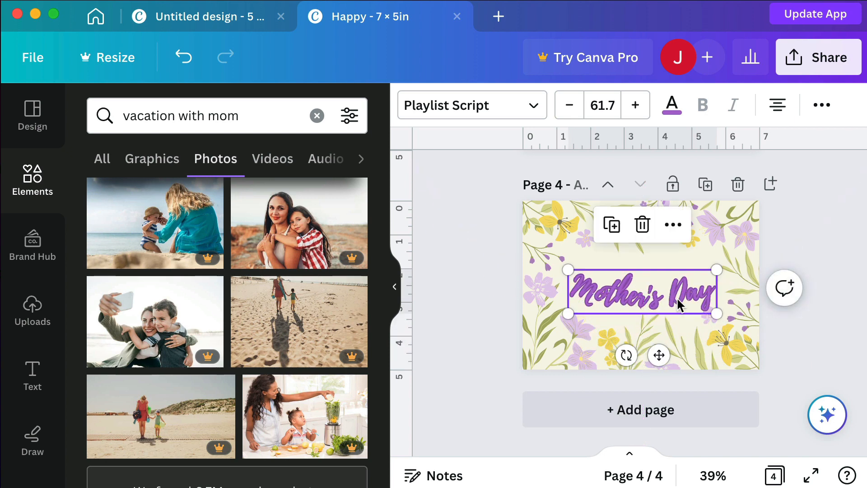
- Straighten the curved "Mother's Day" text on page 4 using the text effects and open the text for editing
click(822, 105)
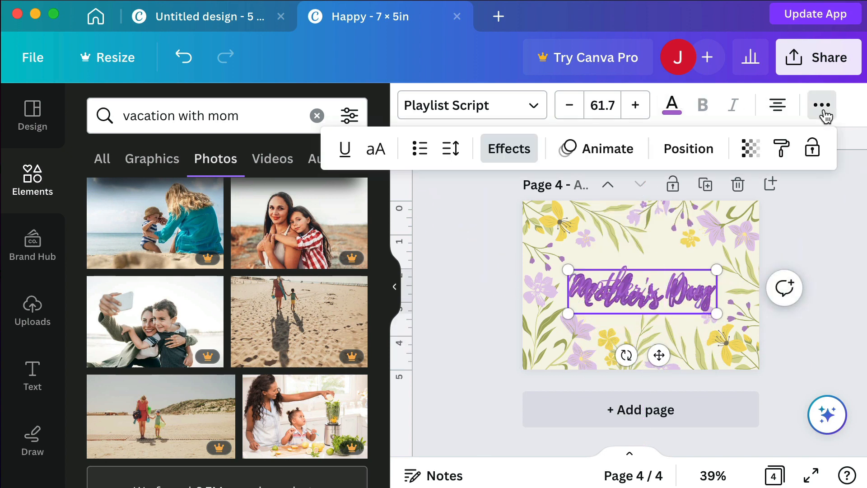
click(509, 148)
scroll(224, 430, down, 5)
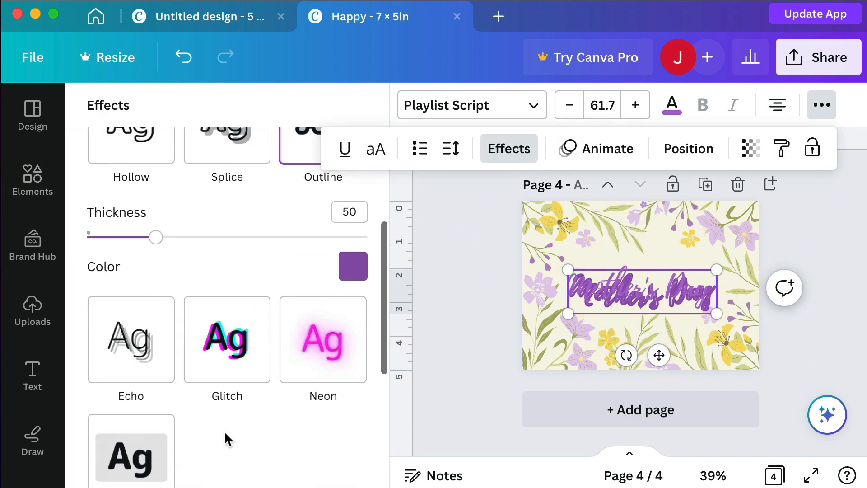
scroll(224, 430, down, 6)
drag(188, 464, 228, 464)
drag(627, 301, 628, 295)
click(707, 277)
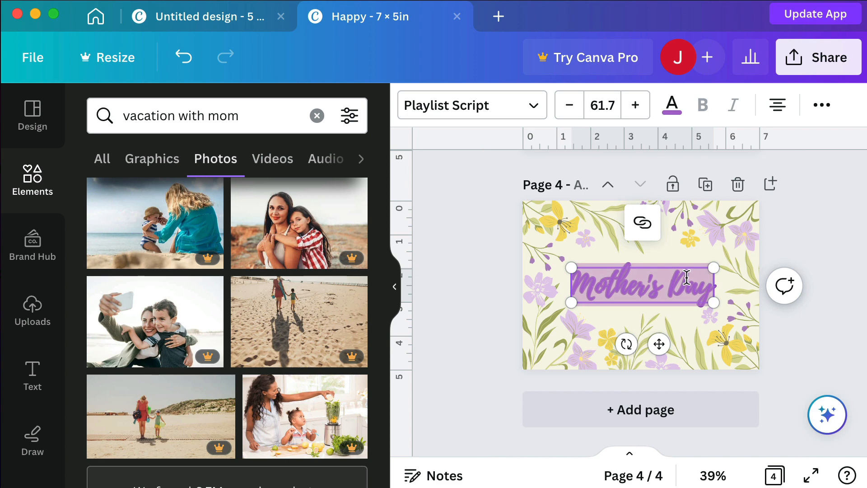
- Replace the "Mother's Day" text on page 4 with "May 2023" and deselect it
click(667, 305)
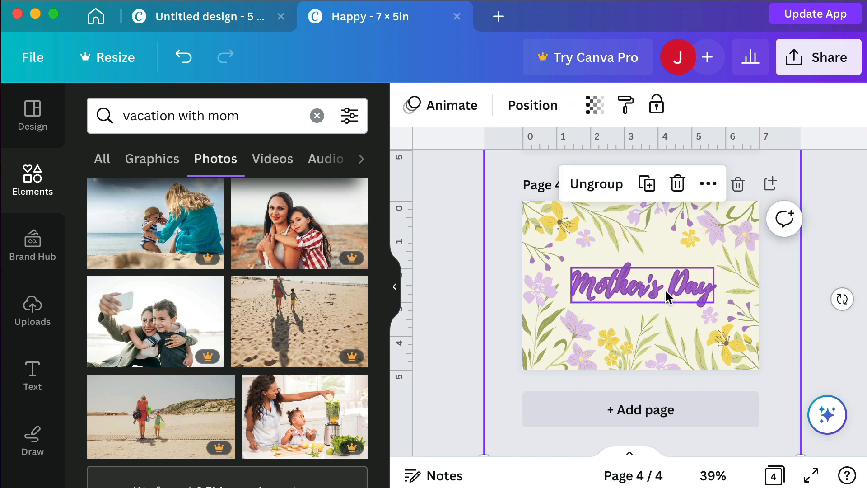
double_click(666, 292)
text(Ma)
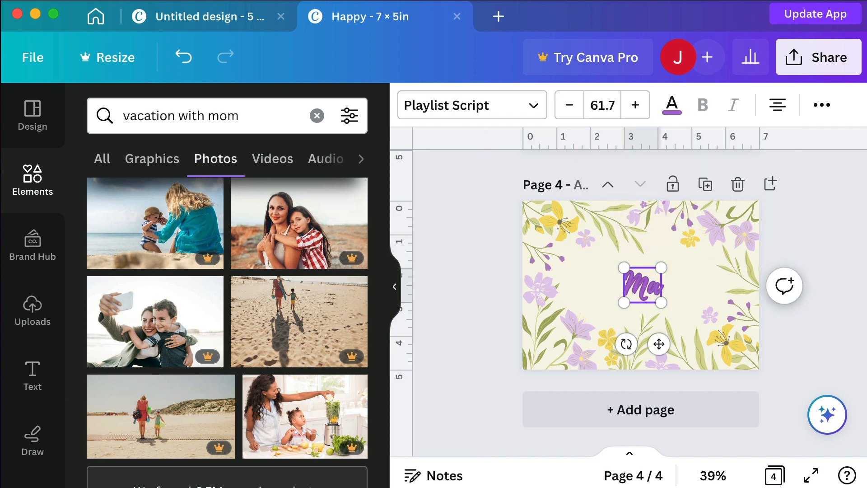
text(y 2023)
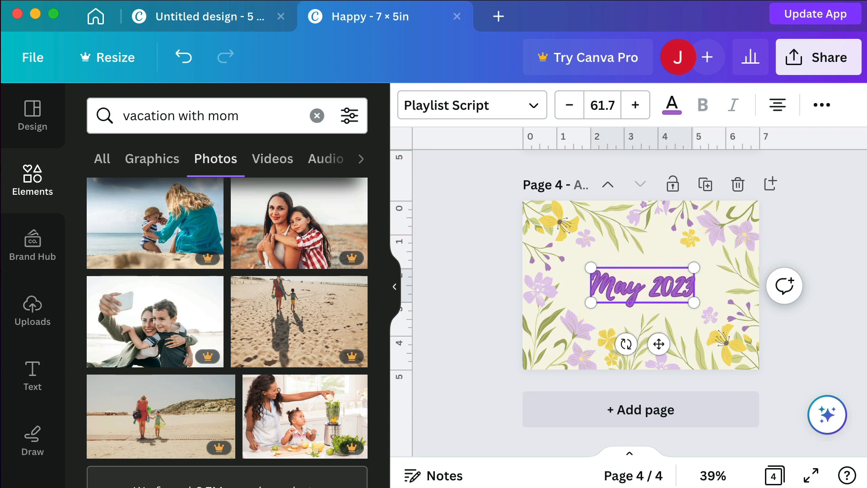
click(801, 235)
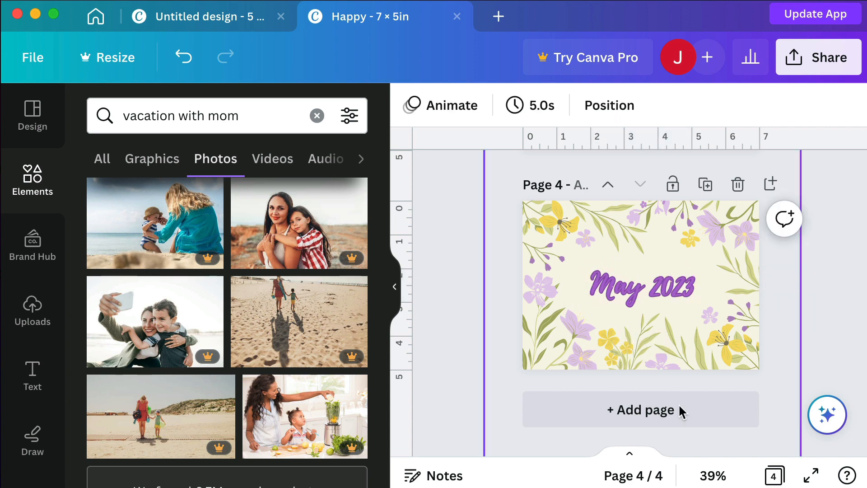
- Examine the card's download options, including file type, page selection and premium image cost, and close them without downloading
scroll(646, 294, up, 3)
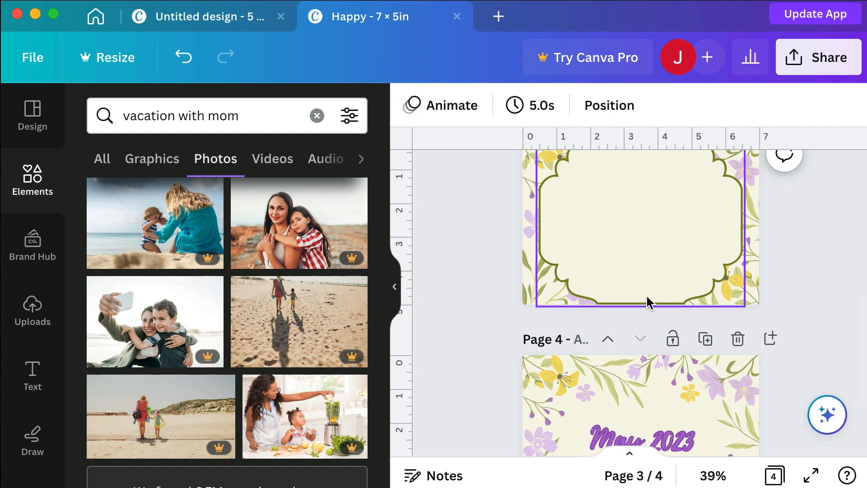
scroll(650, 302, up, 10)
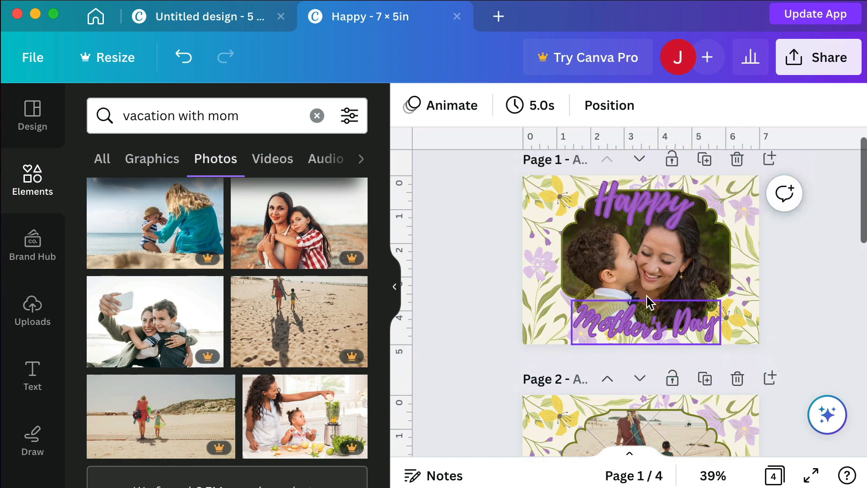
scroll(647, 297, up, 1)
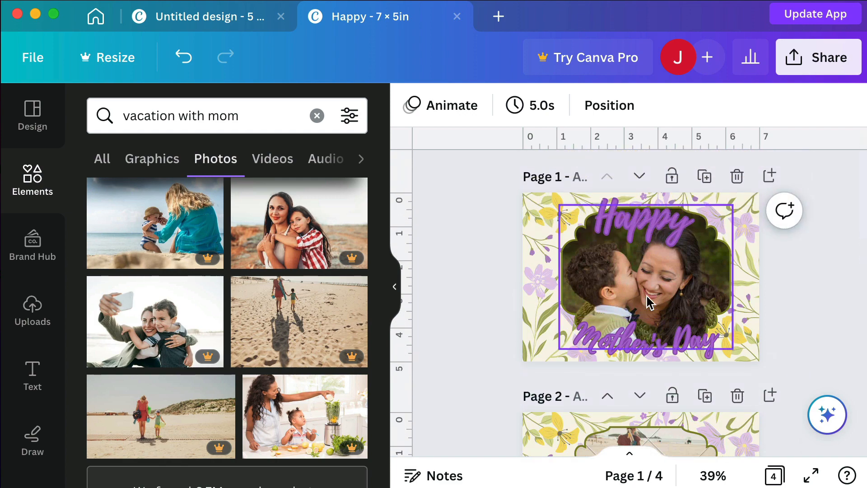
click(798, 71)
scroll(636, 354, down, 4)
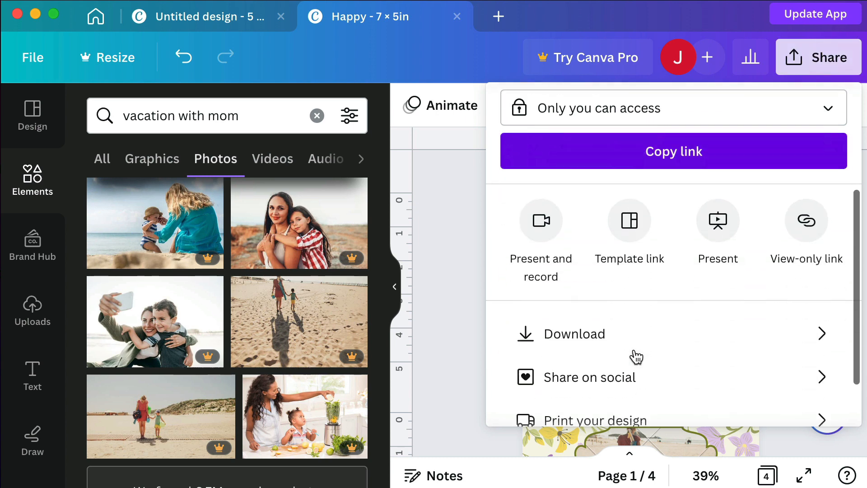
scroll(636, 357, down, 2)
click(624, 273)
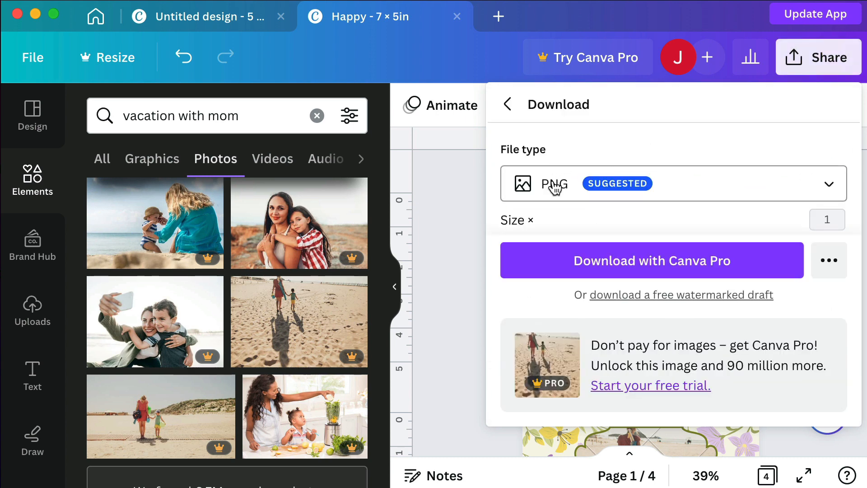
scroll(558, 200, down, 5)
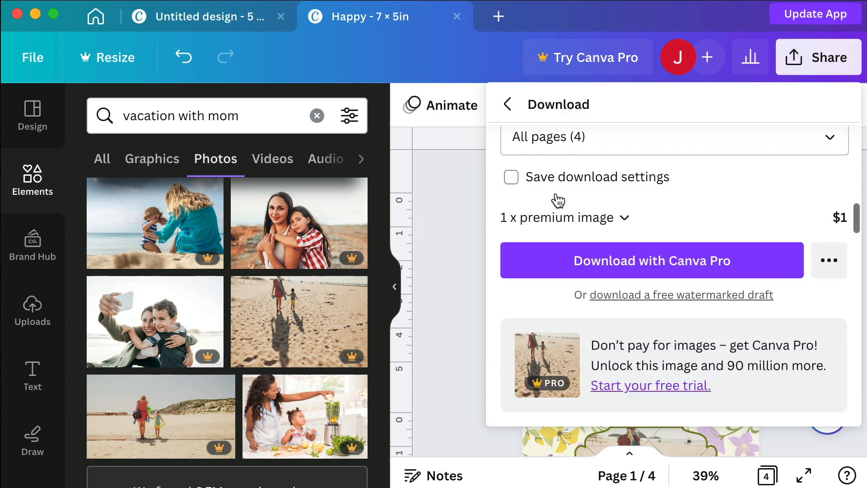
scroll(558, 196, up, 1)
scroll(557, 163, up, 1)
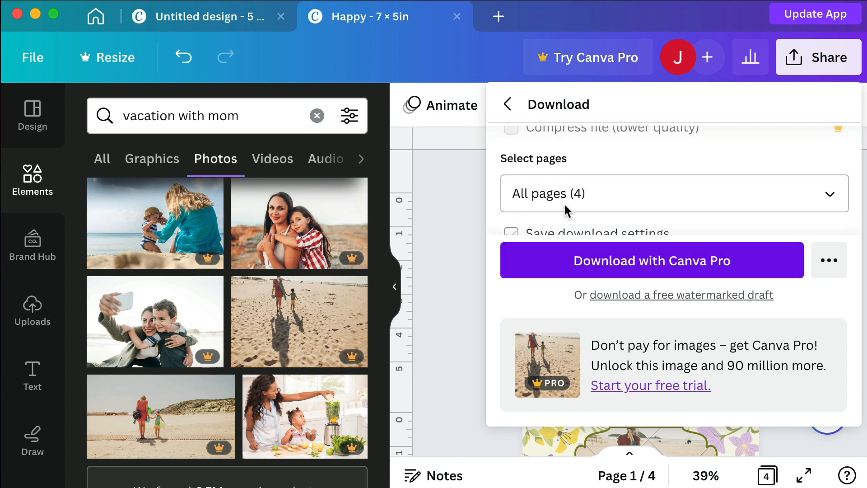
scroll(565, 197, down, 2)
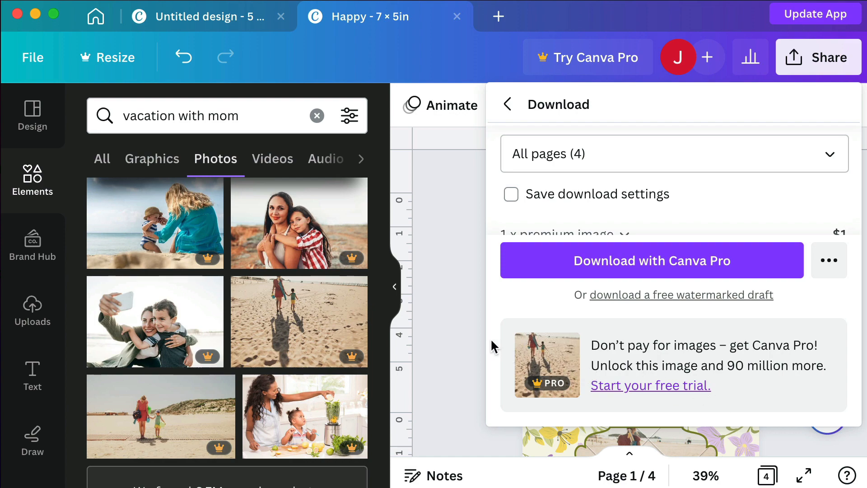
click(454, 336)
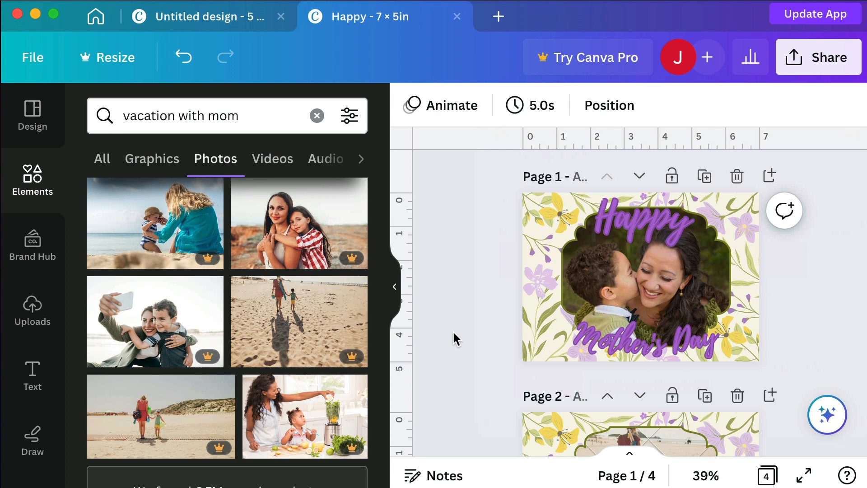
- Review the finished card's pages in order, from the front cover through to the back page
scroll(454, 334, down, 2)
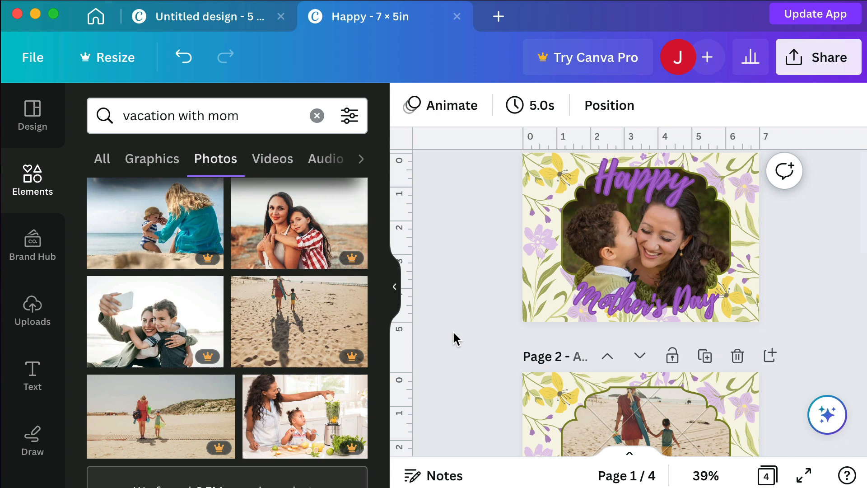
scroll(453, 334, down, 4)
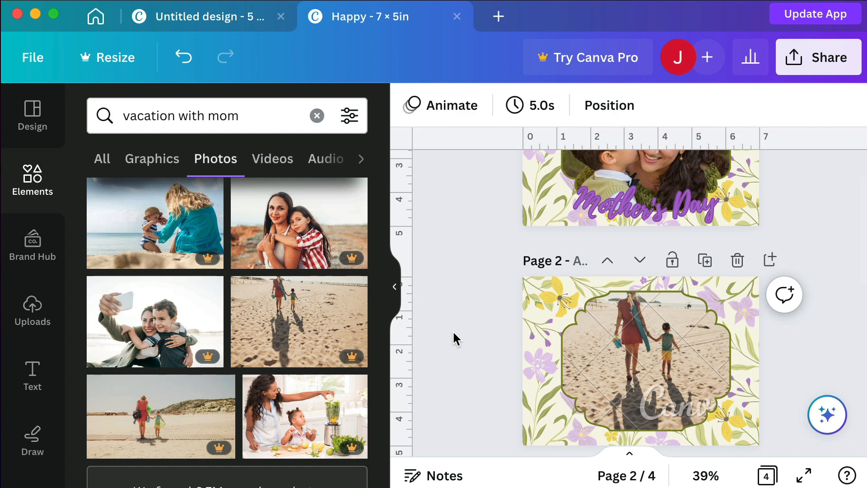
scroll(452, 329, up, 6)
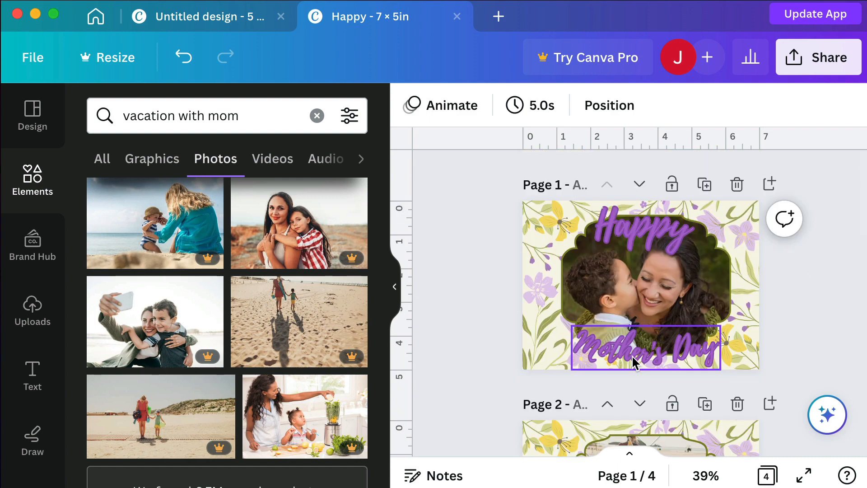
scroll(632, 355, down, 1)
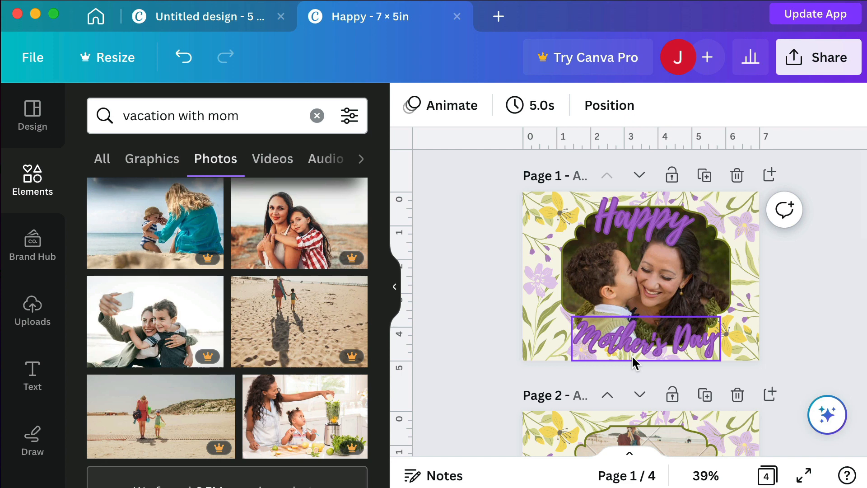
scroll(480, 296, down, 5)
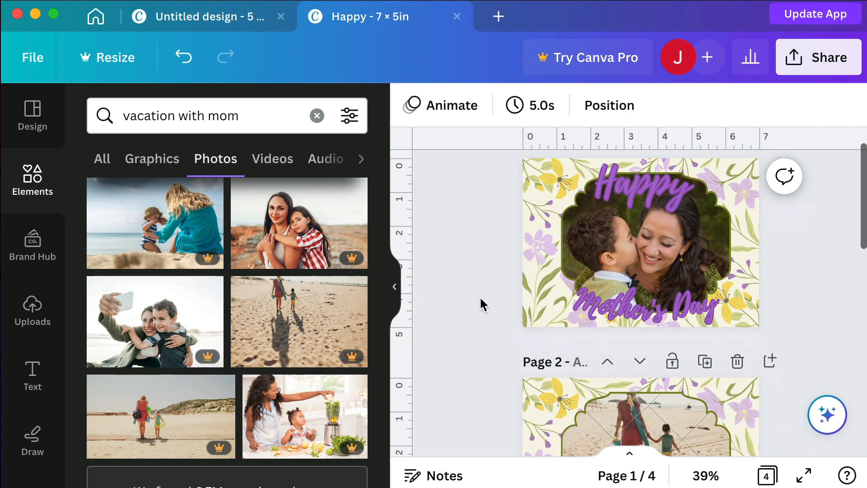
scroll(480, 301, down, 5)
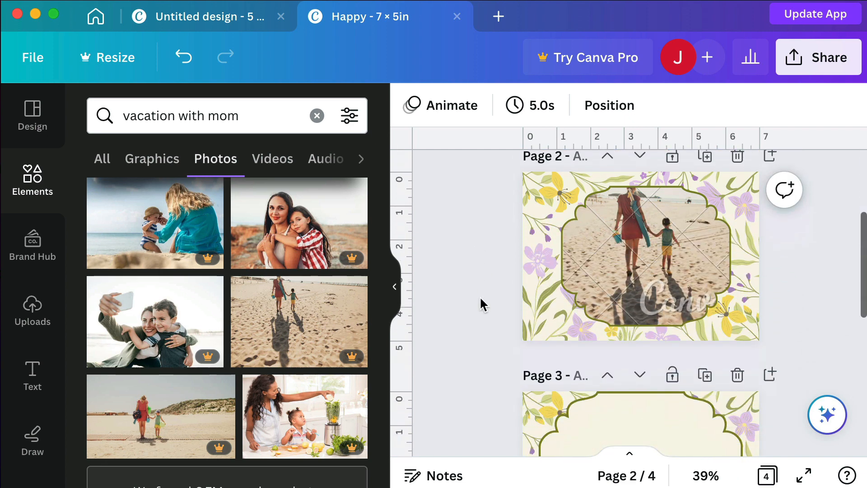
scroll(480, 296, down, 6)
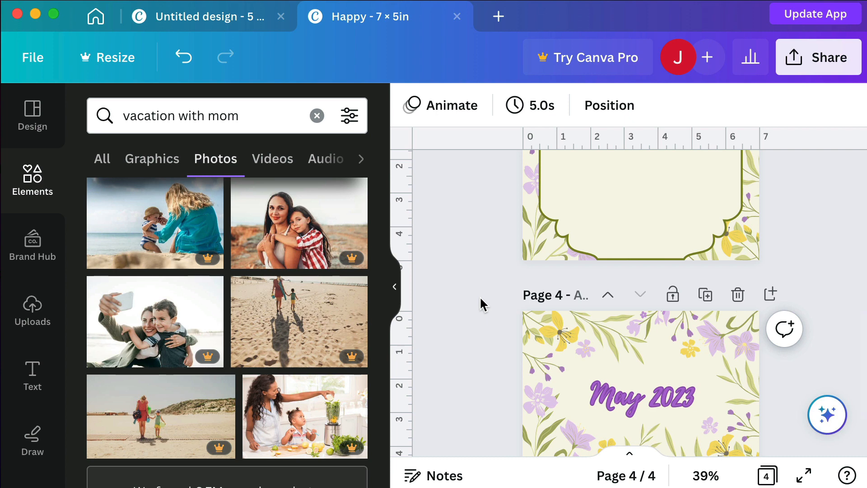